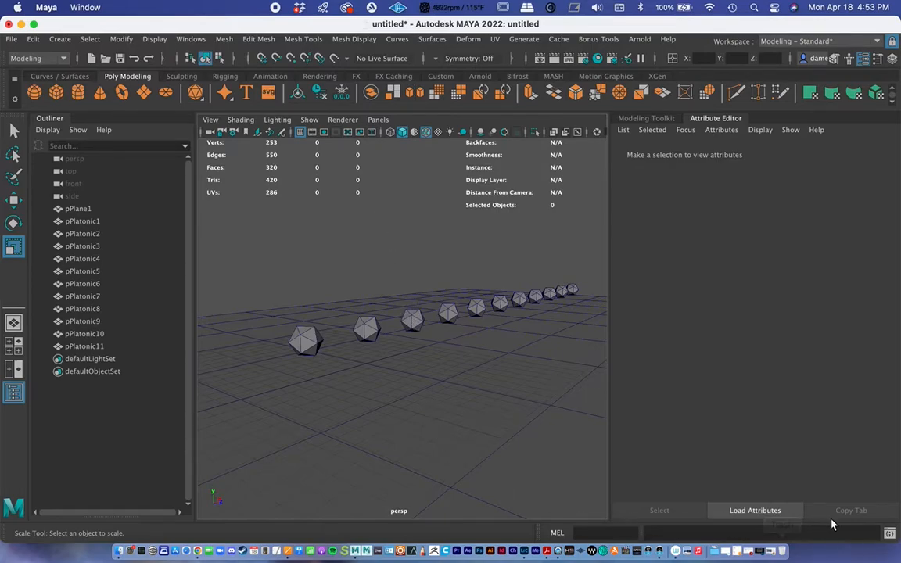
Examine the row of icosahedrons on the ground plane from several angles in the perspective view
alt+drag(467, 361, 492, 363)
alt+middle_drag(426, 366, 434, 344)
alt+right_drag(434, 344, 397, 328)
mouse_move(397, 328)
alt+mouse_down()
mouse_move(408, 335)
mouse_move(398, 328)
alt+mouse_up()
alt+middle_drag(398, 328, 405, 342)
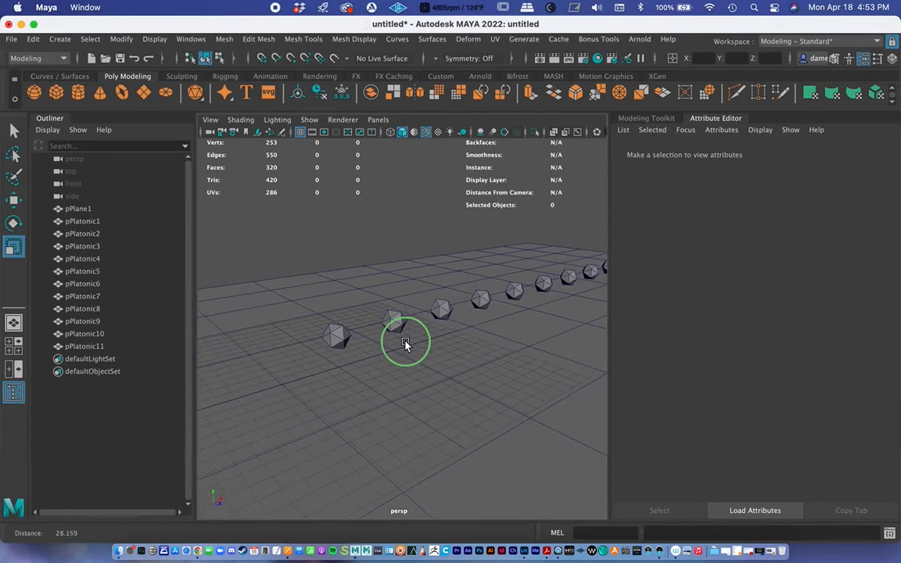
alt+right_drag(406, 343, 555, 349)
alt+drag(555, 350, 545, 349)
alt+right_drag(486, 352, 405, 330)
alt+drag(405, 332, 378, 366)
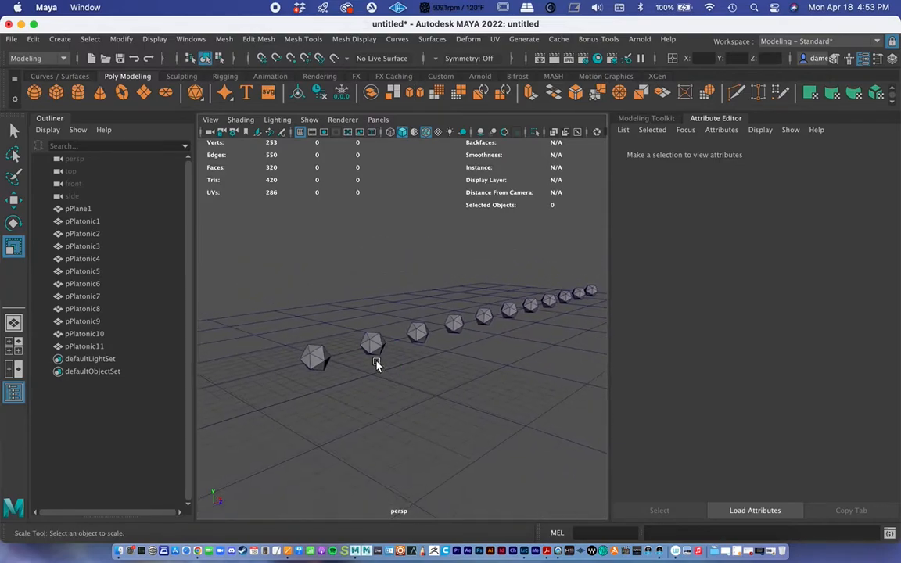
Add an Arnold Physical Sky light to the scene
click(639, 39)
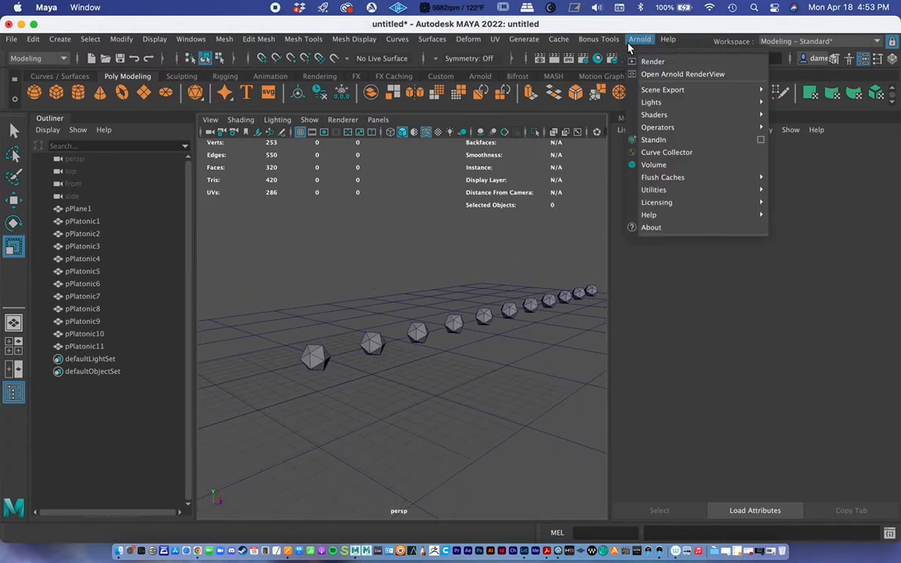
mouse_move(667, 104)
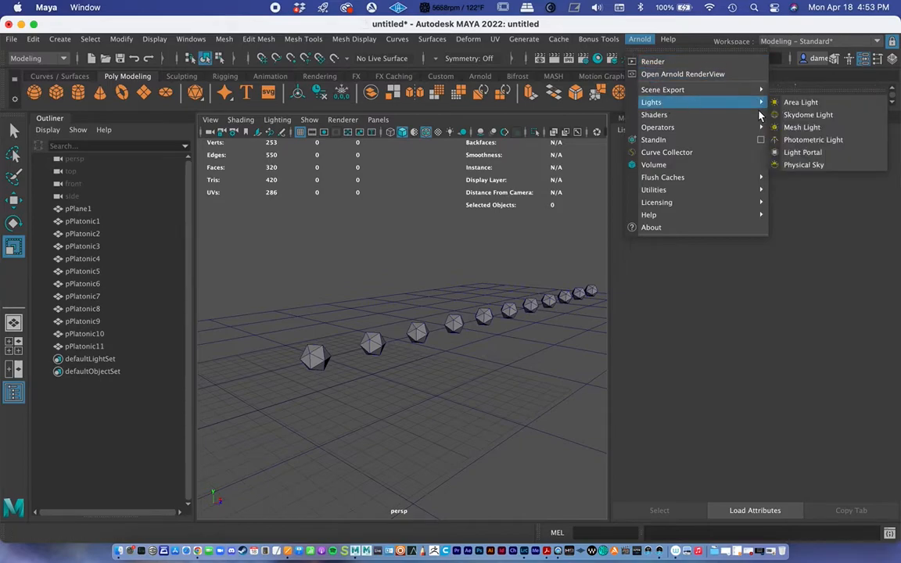
click(803, 165)
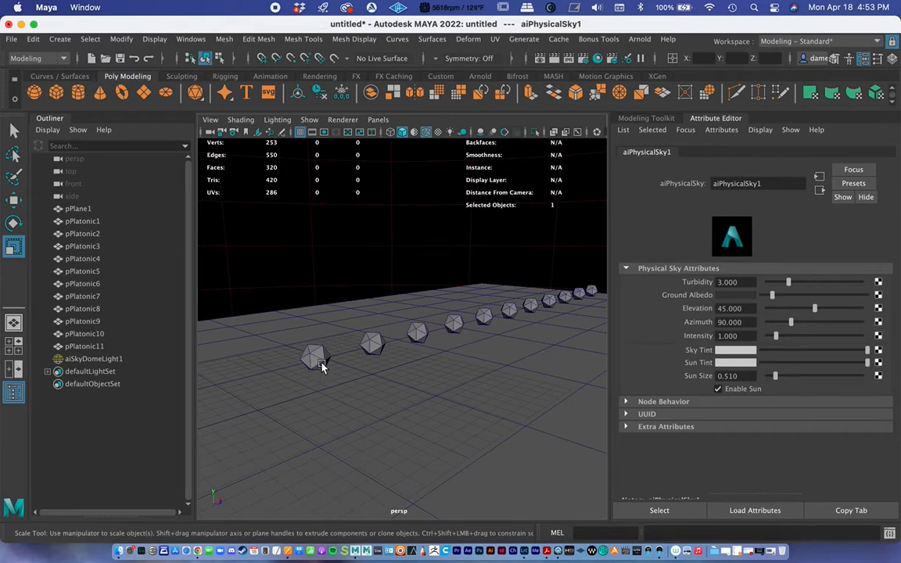
Create a new standard camera in the scene
alt+drag(309, 354, 326, 348)
alt+right_drag(326, 348, 432, 321)
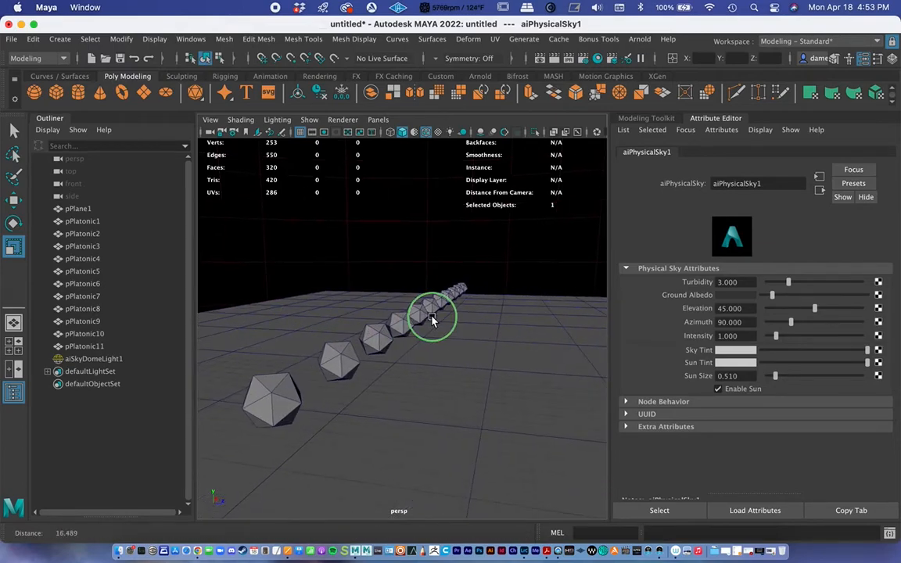
alt+drag(432, 321, 420, 322)
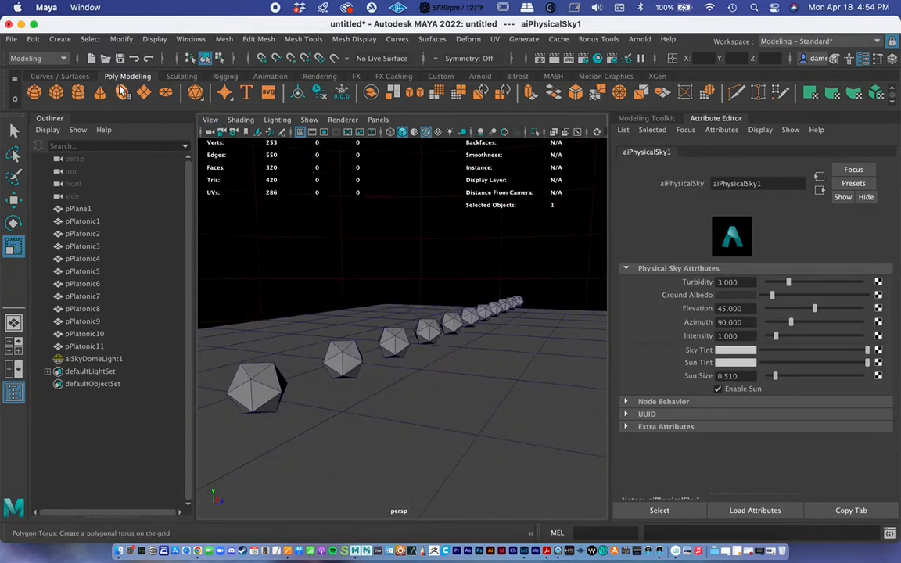
click(62, 41)
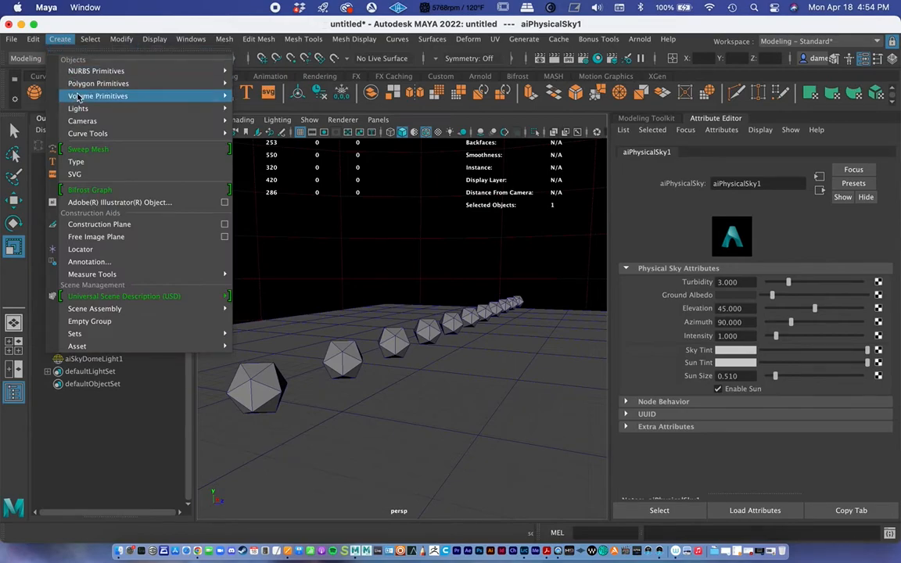
mouse_move(133, 122)
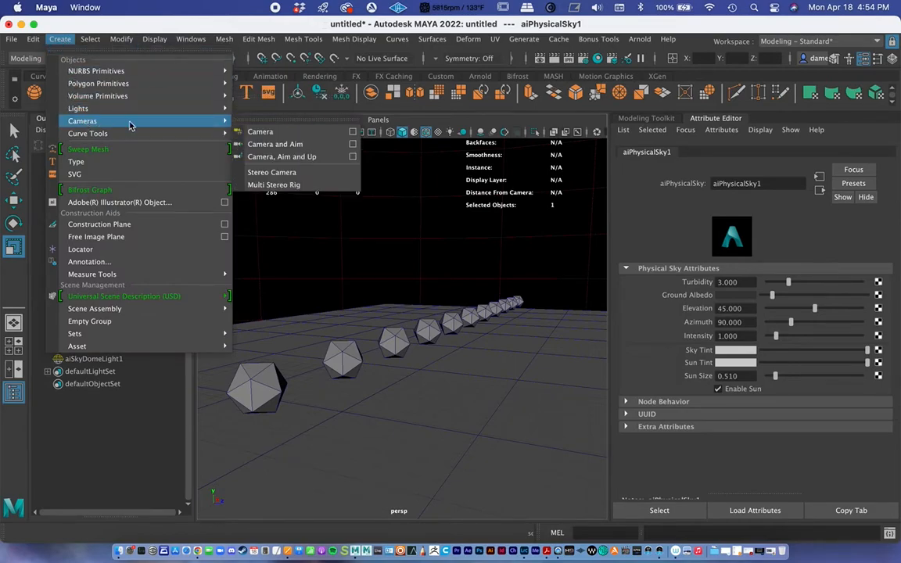
click(272, 130)
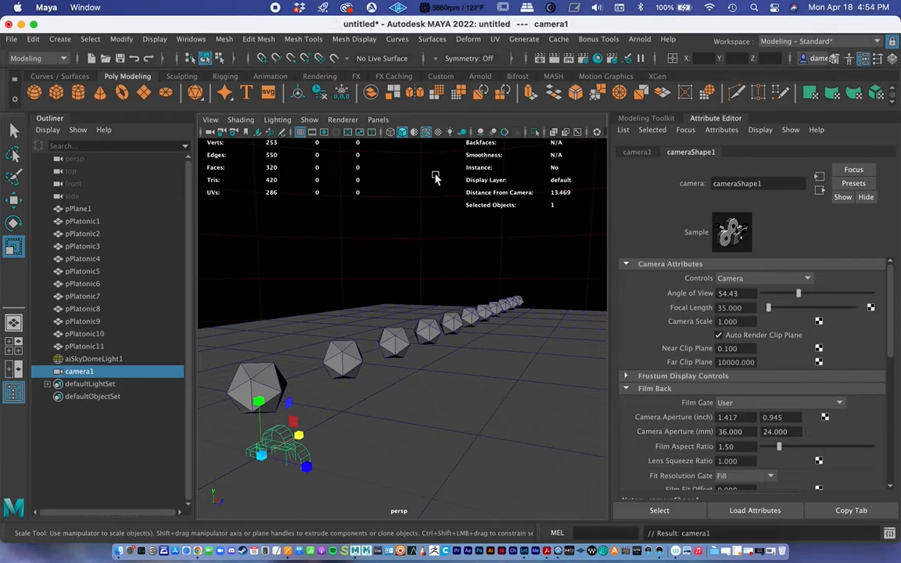
Switch the viewport to look through the new camera1
alt+middle_drag(412, 339, 416, 254)
click(379, 120)
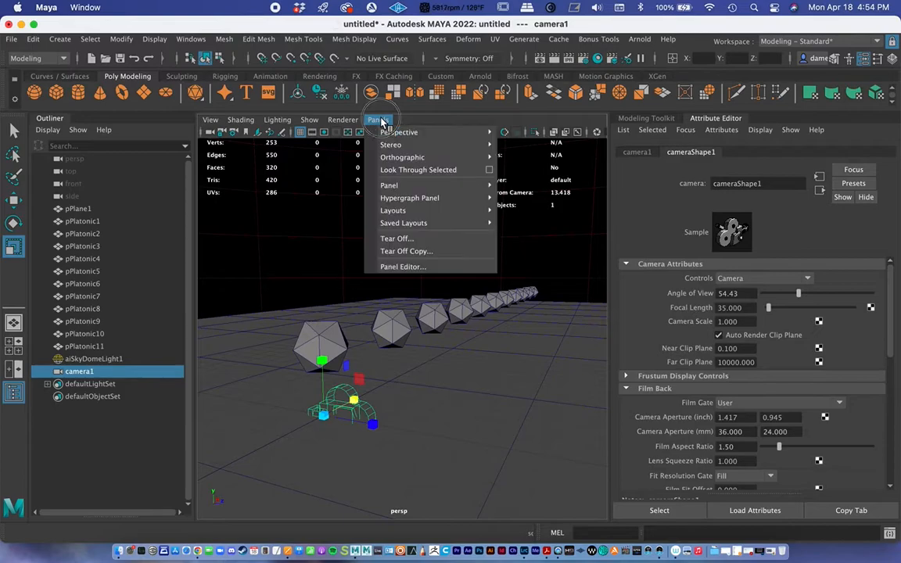
mouse_move(488, 134)
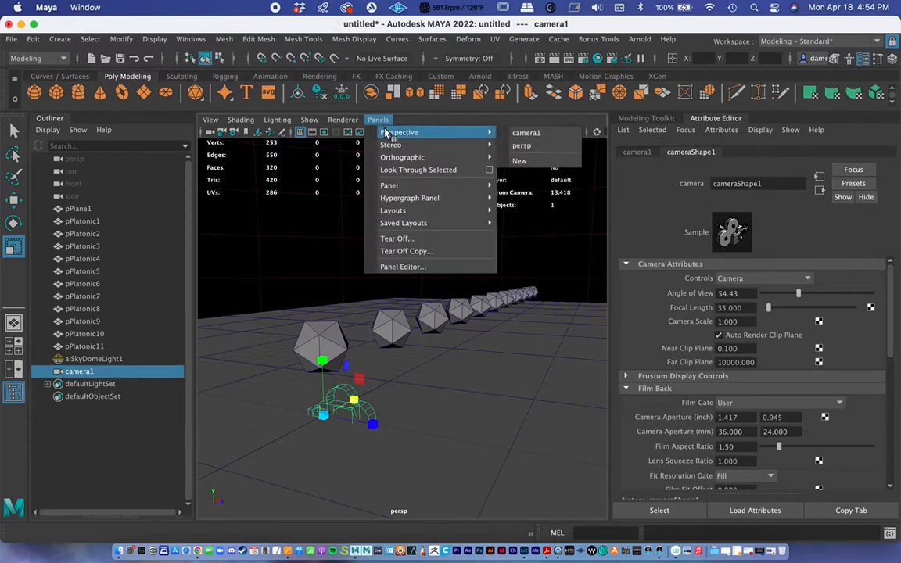
click(524, 135)
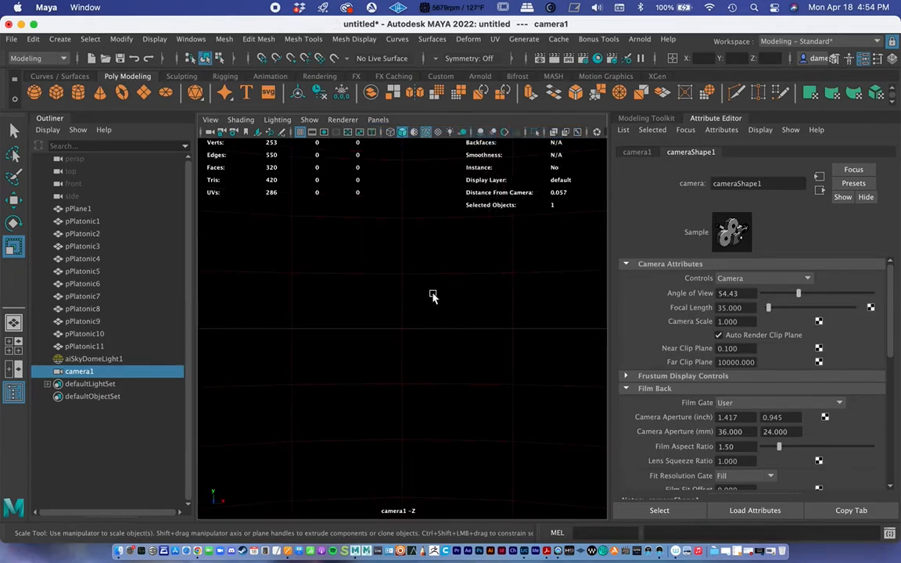
Position camera1 low over the ground plane so it frames the whole row of icosahedrons receding into the distance
alt+right_drag(432, 297, 423, 327)
alt+right_drag(469, 295, 241, 253)
alt+right_drag(408, 290, 317, 295)
mouse_move(348, 300)
alt+mouse_down()
mouse_move(438, 301)
mouse_move(412, 334)
mouse_move(336, 315)
mouse_move(453, 329)
mouse_move(403, 317)
alt+mouse_up()
alt+right_drag(404, 317, 451, 291)
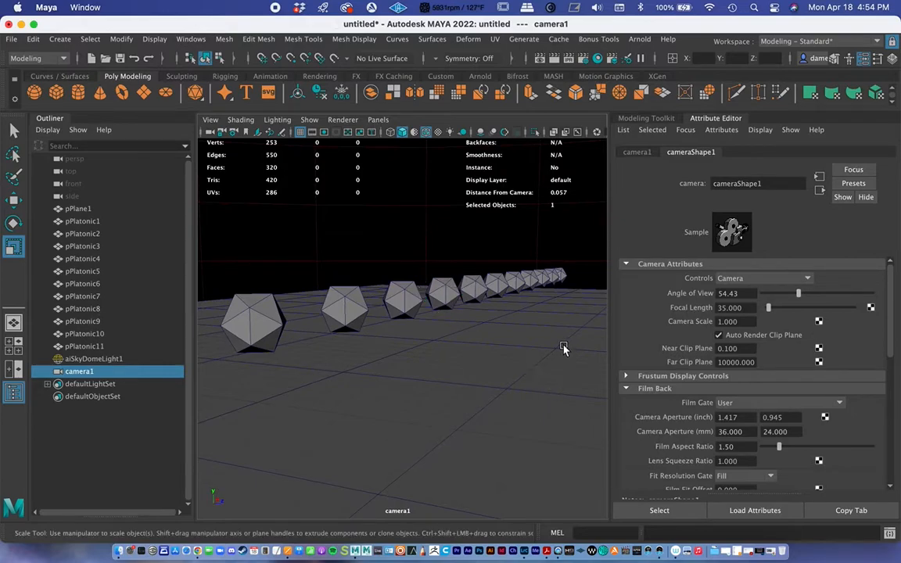
Set camera1's focal length to 50
click(746, 307)
drag(747, 308, 708, 306)
text(50)
key(Return)
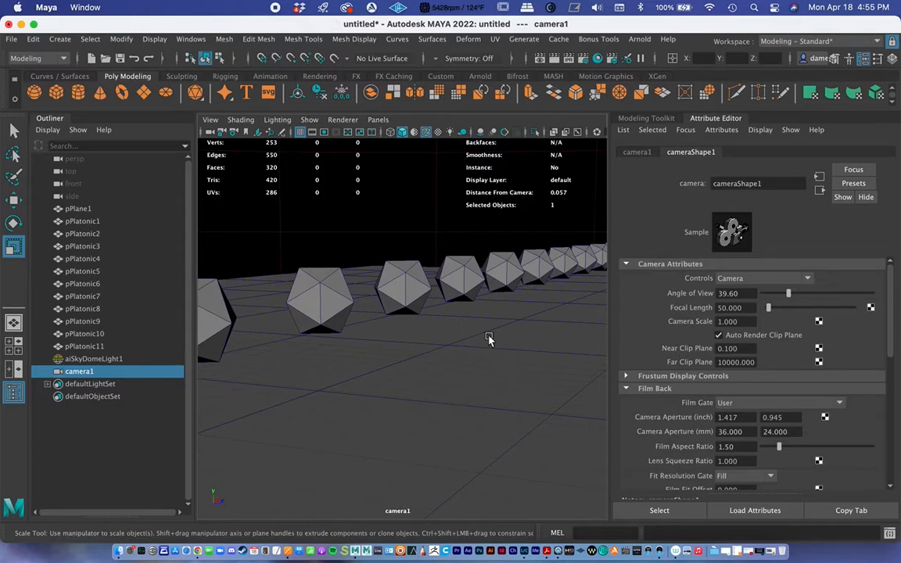
Set camera1's focal length to 10 and move the camera in close to the nearest icosahedron
drag(771, 310, 766, 310)
double_click(729, 307)
text(10)
key(Return)
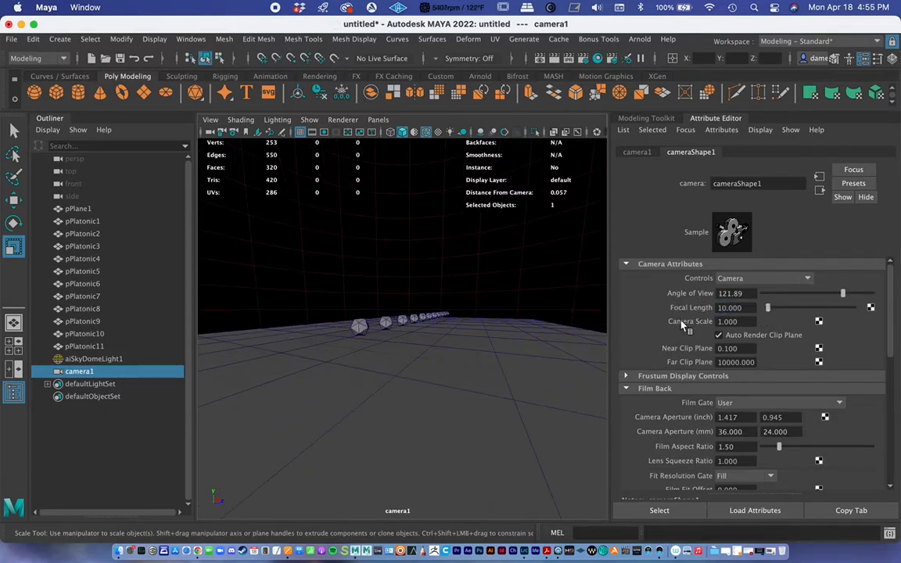
alt+right_drag(353, 348, 543, 331)
alt+right_drag(408, 347, 408, 346)
alt+drag(407, 349, 364, 383)
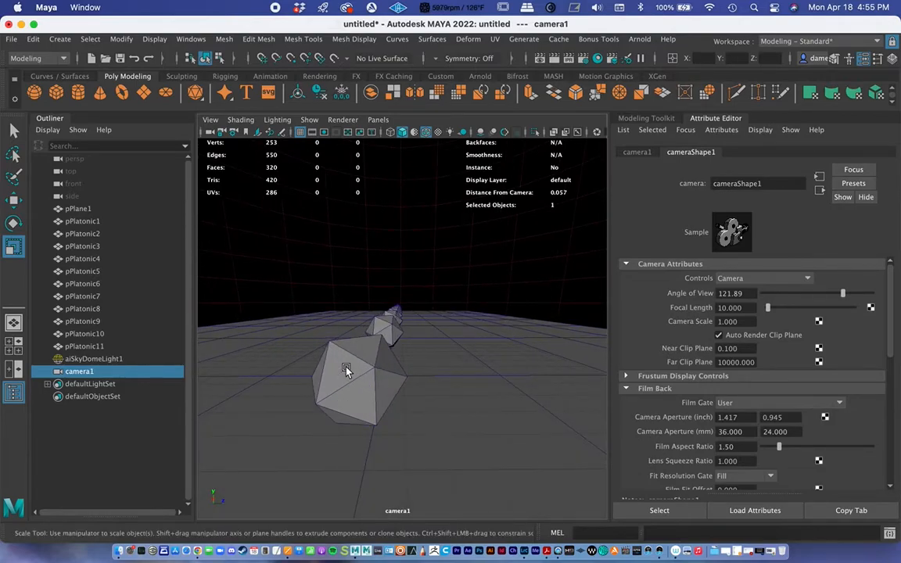
alt+drag(383, 305, 444, 365)
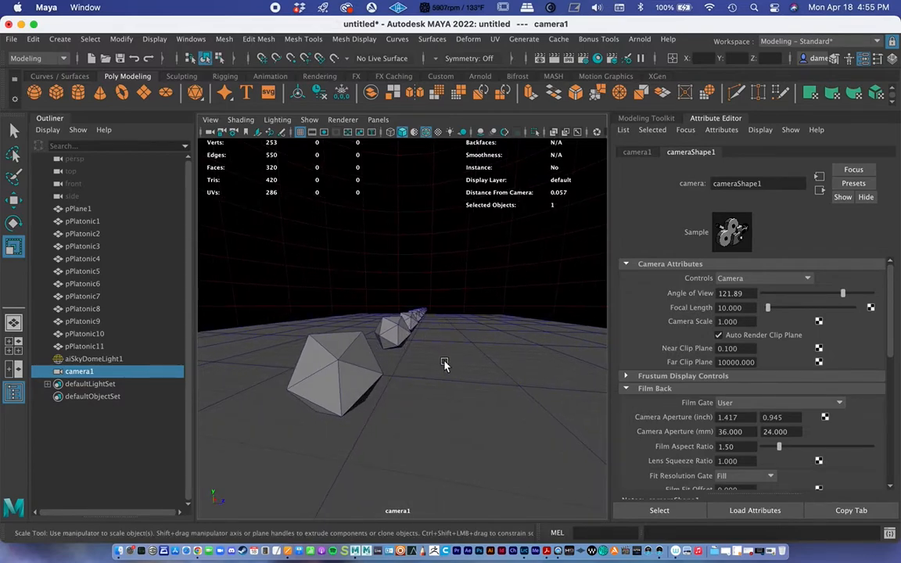
Try camera1 focal lengths of 20 and 24, adjusting the camera's framing for each
click(728, 308)
text(20)
key(Return)
alt+drag(488, 326, 483, 344)
click(731, 307)
text(24)
key(Return)
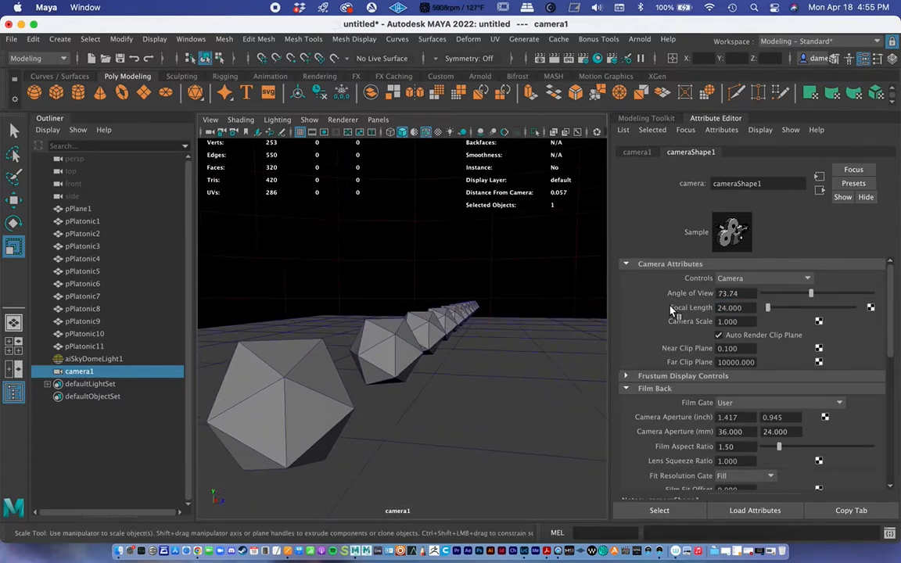
alt+drag(275, 307, 385, 315)
Set camera1's focal length to 35 and reframe the whole row of icosahedrons
drag(752, 306, 666, 296)
text(35)
key(Return)
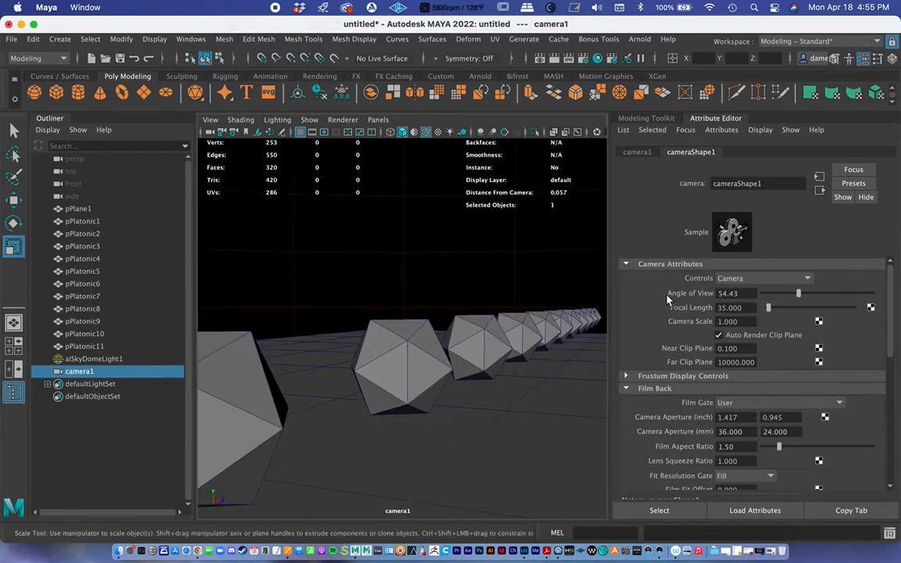
alt+drag(470, 336, 415, 329)
Set camera1's focal length to 85 and pull the camera back to frame the row behind the nearest icosahedron
drag(741, 307, 672, 306)
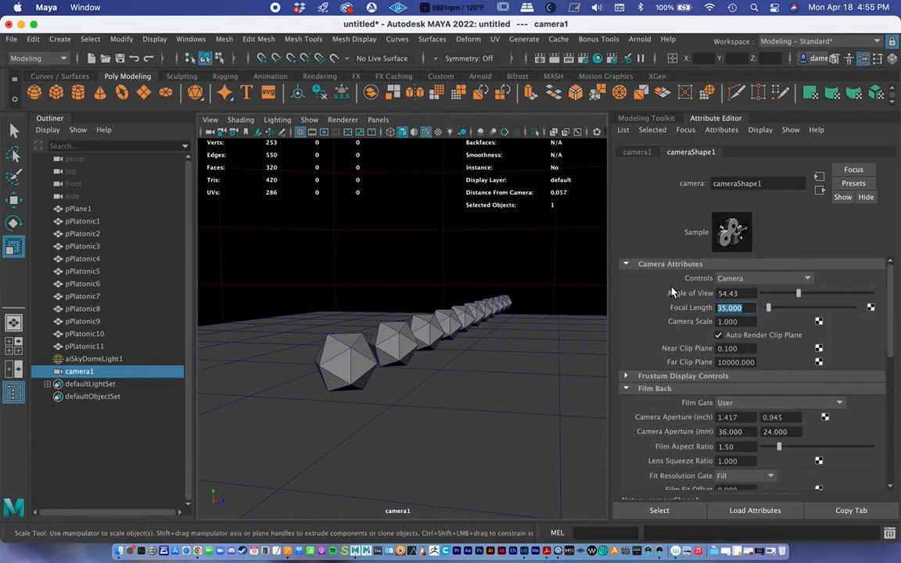
text(85)
key(Return)
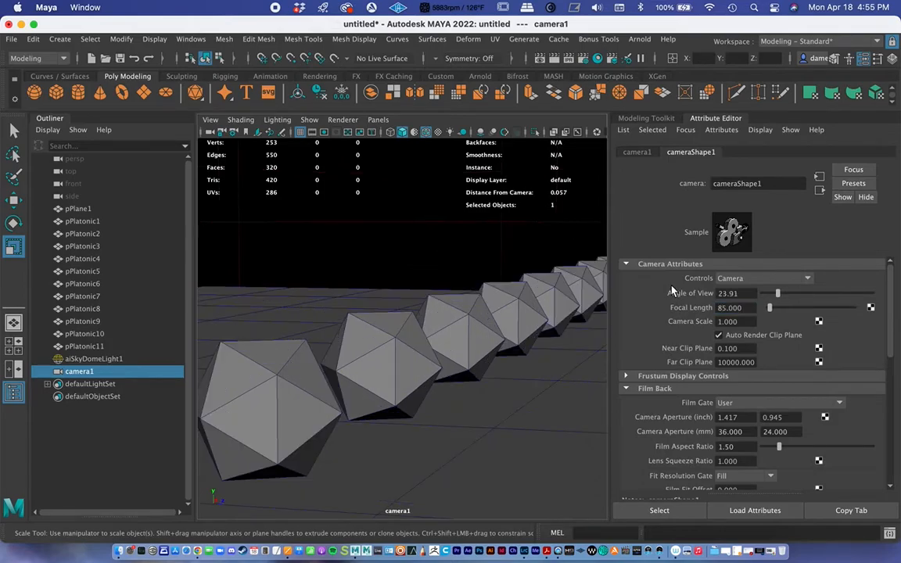
alt+drag(485, 300, 400, 323)
alt+right_drag(400, 322, 464, 319)
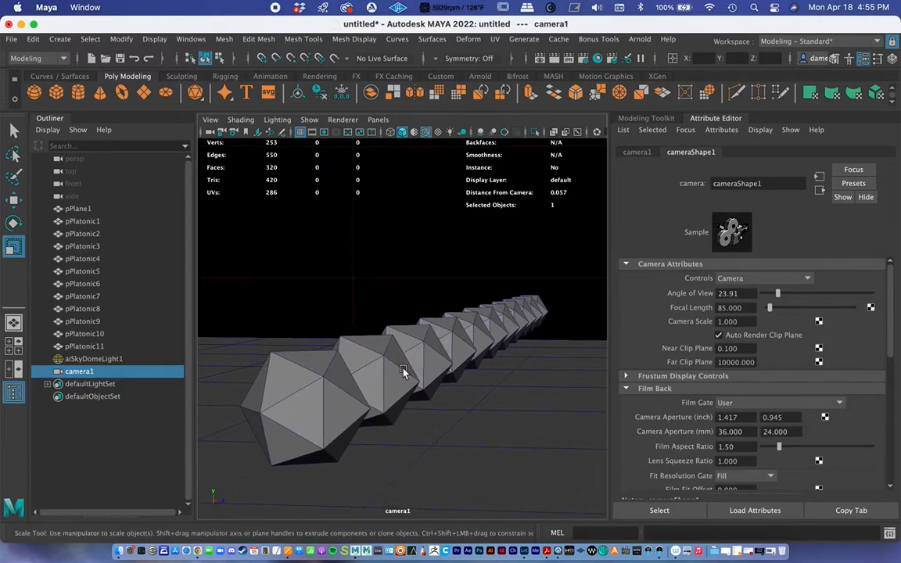
click(298, 404)
alt+drag(298, 404, 377, 354)
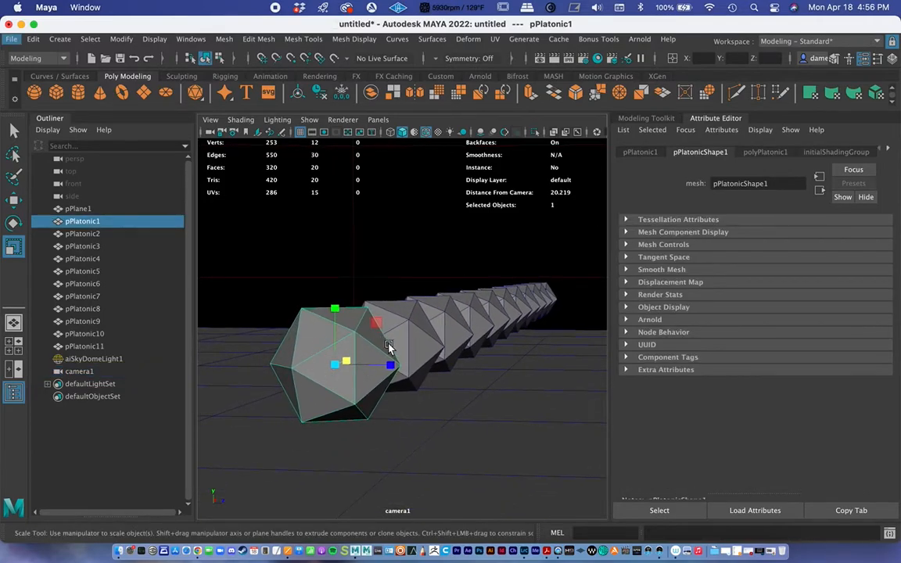
alt+middle_drag(378, 354, 387, 364)
alt+right_drag(442, 337, 403, 373)
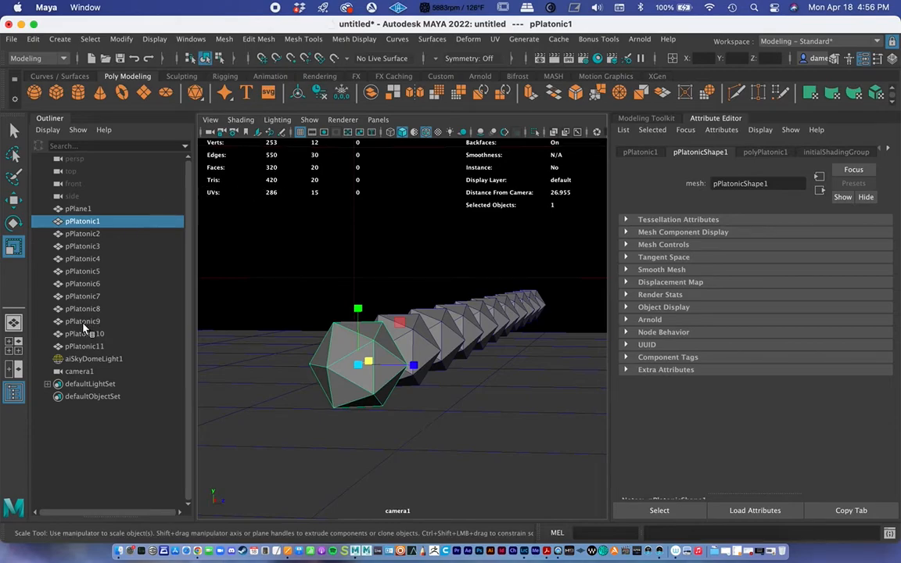
Set camera1's focal length to 60 and reframe the camera on the row of icosahedrons from a low angle
click(77, 371)
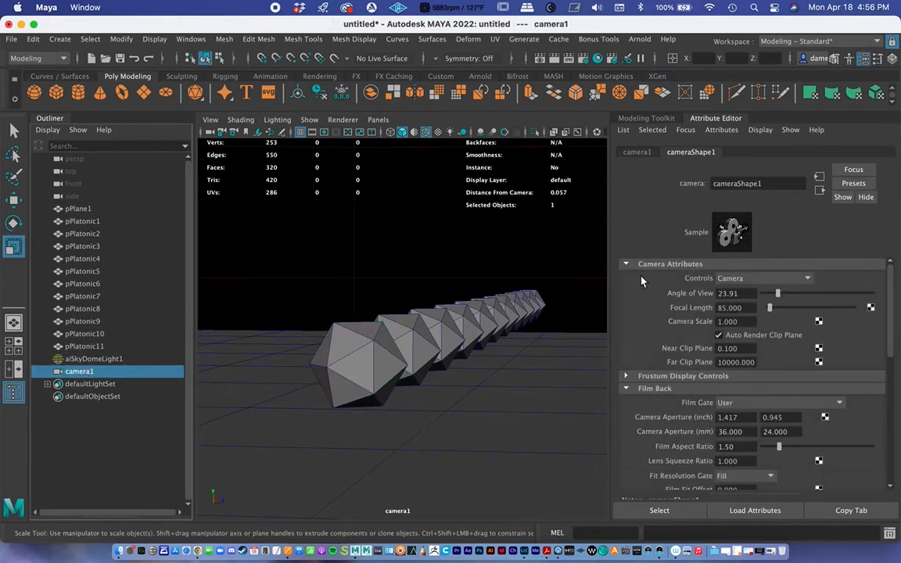
drag(743, 309, 700, 305)
text(60)
key(Return)
alt+drag(476, 342, 470, 352)
alt+right_drag(477, 349, 549, 321)
alt+middle_drag(549, 320, 496, 293)
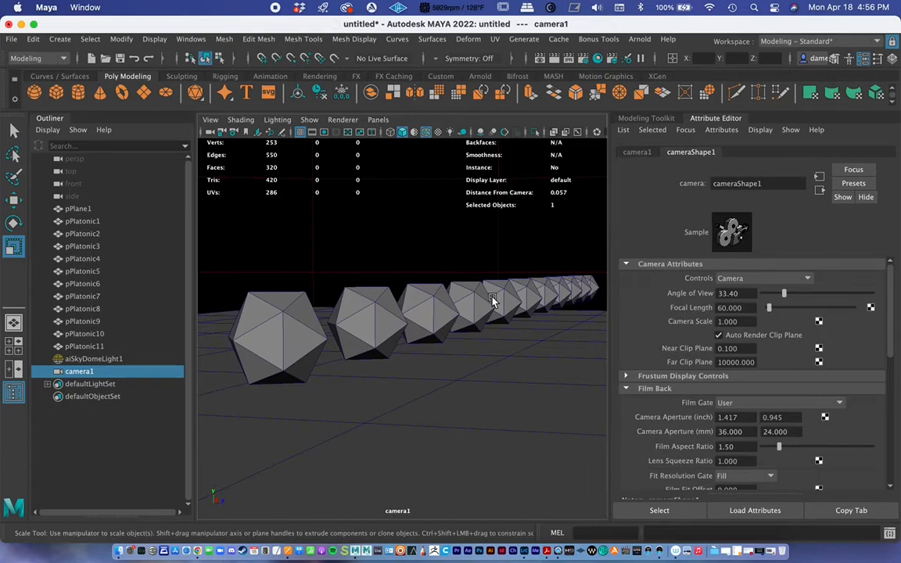
Render the scene through camera1 with Arnold, fit the image in the render window and move the window off the viewport
click(635, 37)
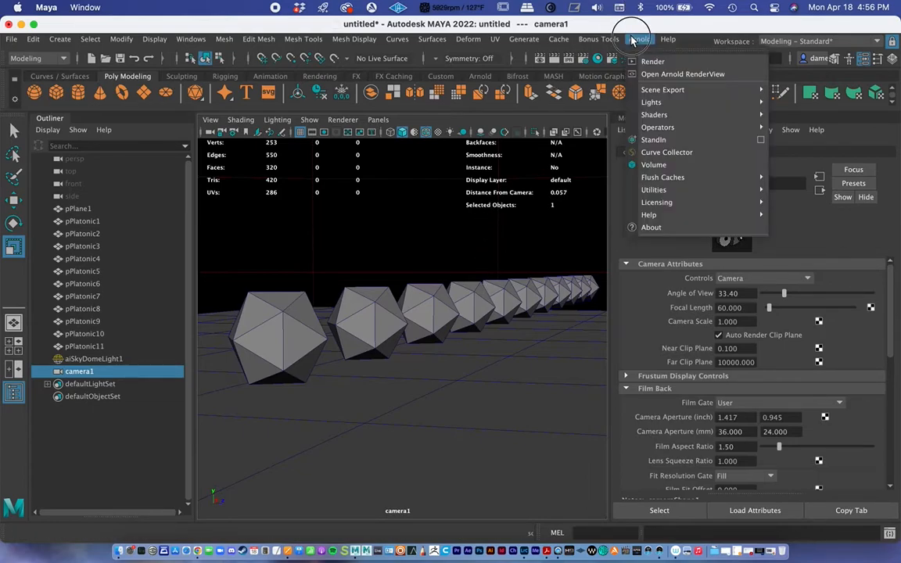
click(654, 61)
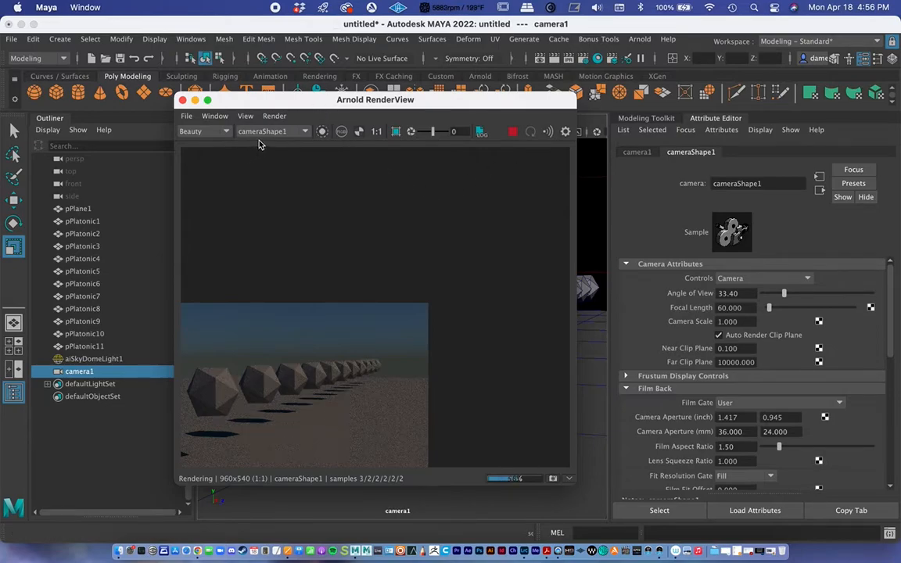
key(f)
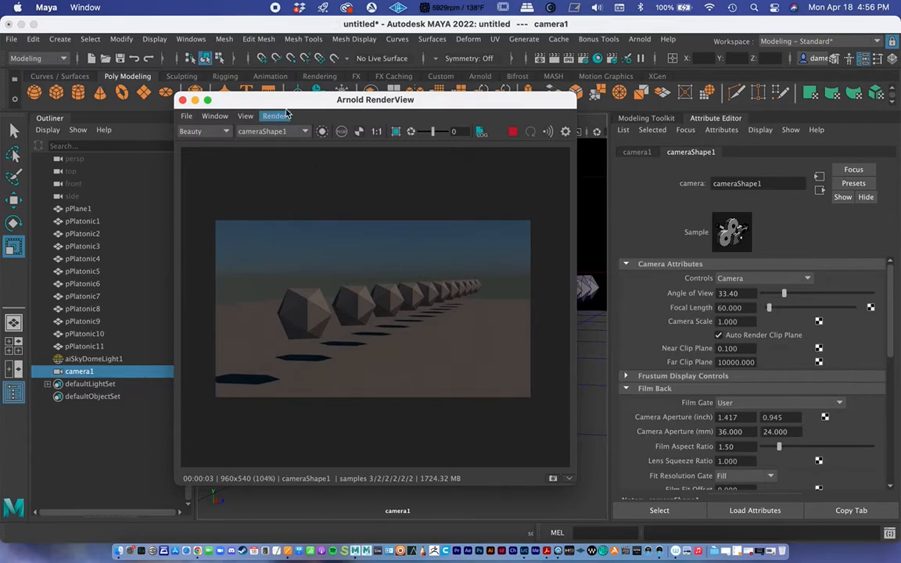
drag(298, 99, 501, 115)
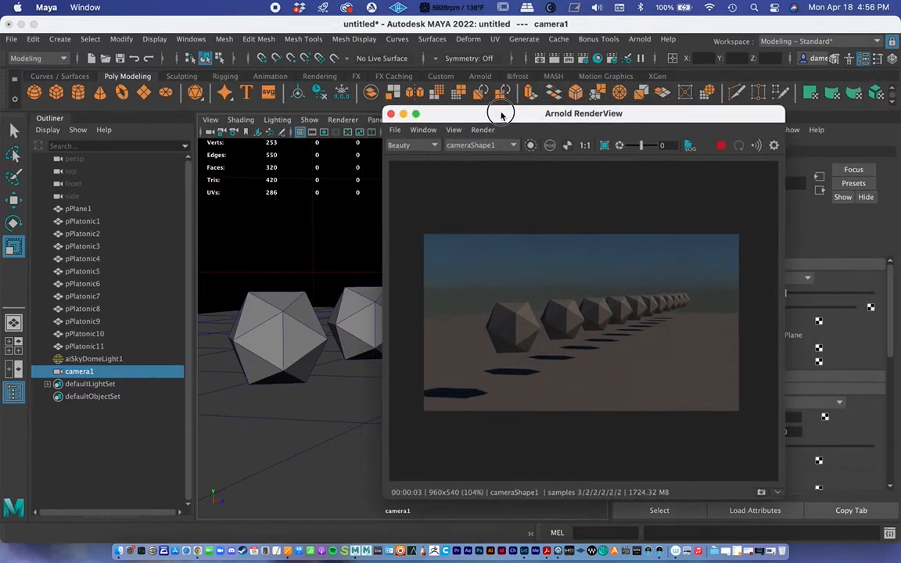
Delete the nearest icosahedron, pPlatonic1, while the live render runs, and undo the deletion
click(275, 332)
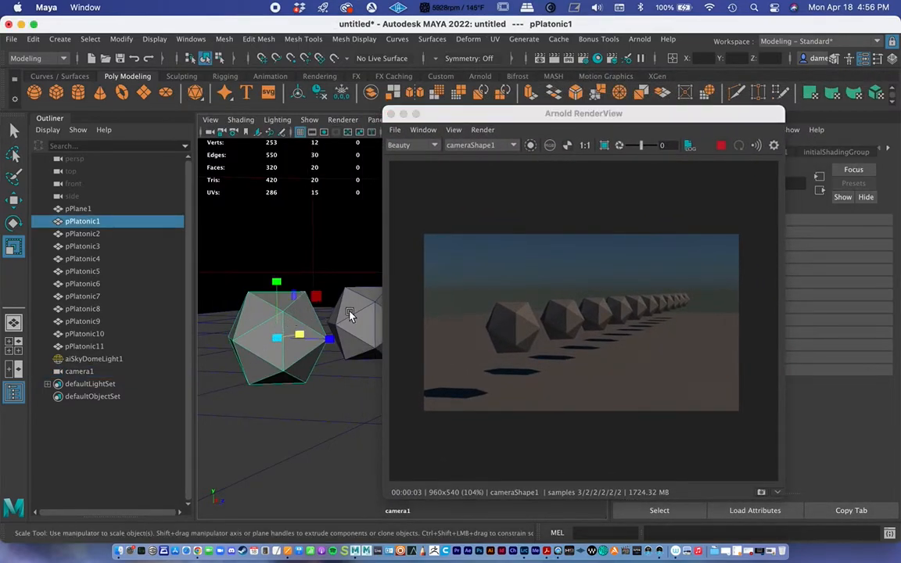
alt+middle_drag(317, 297, 355, 276)
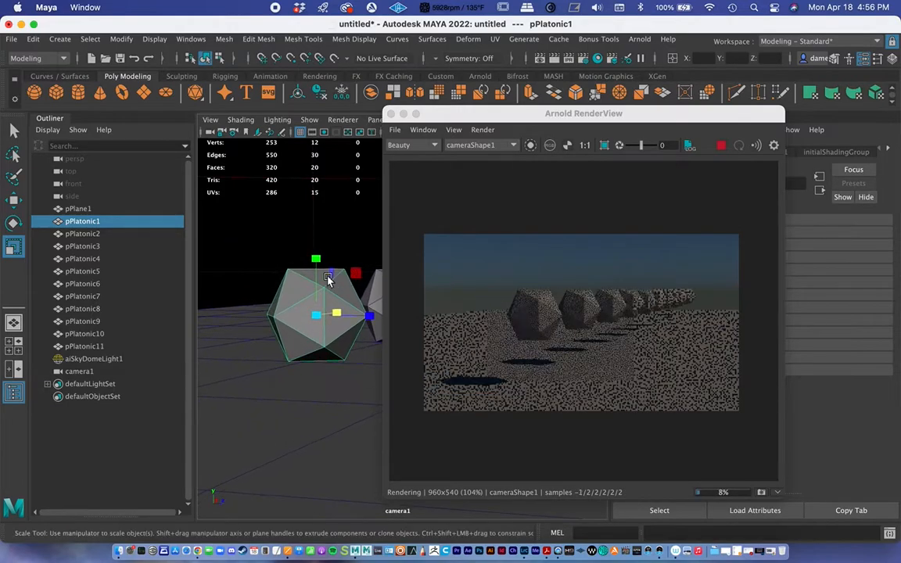
alt+right_drag(328, 279, 245, 273)
alt+drag(245, 272, 309, 292)
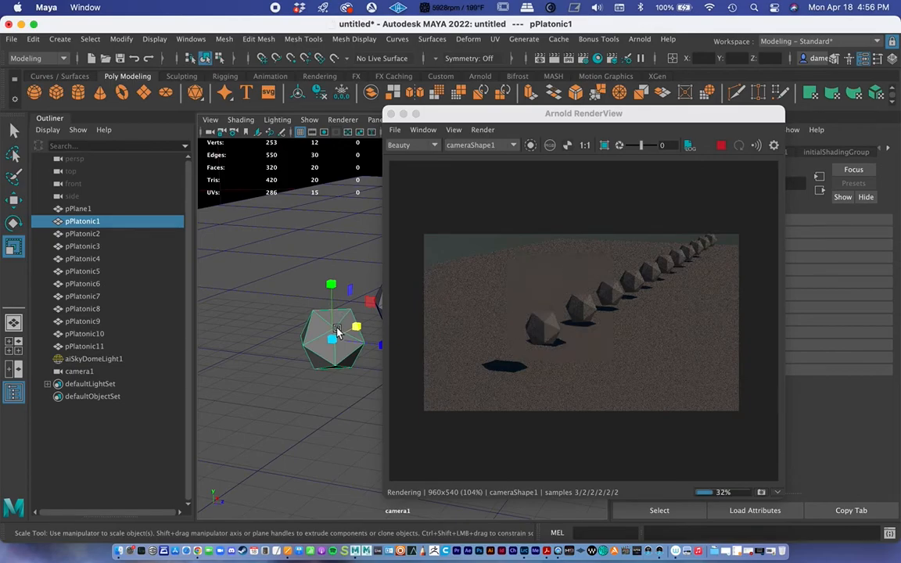
key(Delete)
key(super+z)
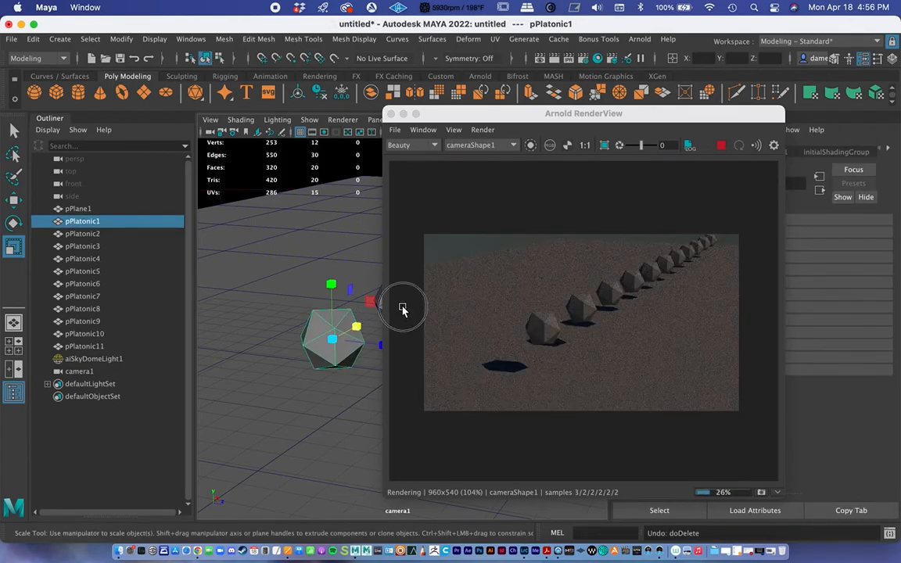
Reframe camera1 on the receding row of icosahedrons while the live render updates, and move the render window back over the viewport
alt+drag(367, 305, 334, 297)
alt+middle_drag(334, 298, 298, 316)
alt+right_drag(298, 315, 297, 310)
alt+drag(297, 310, 306, 313)
alt+right_drag(303, 313, 468, 298)
drag(522, 119, 325, 109)
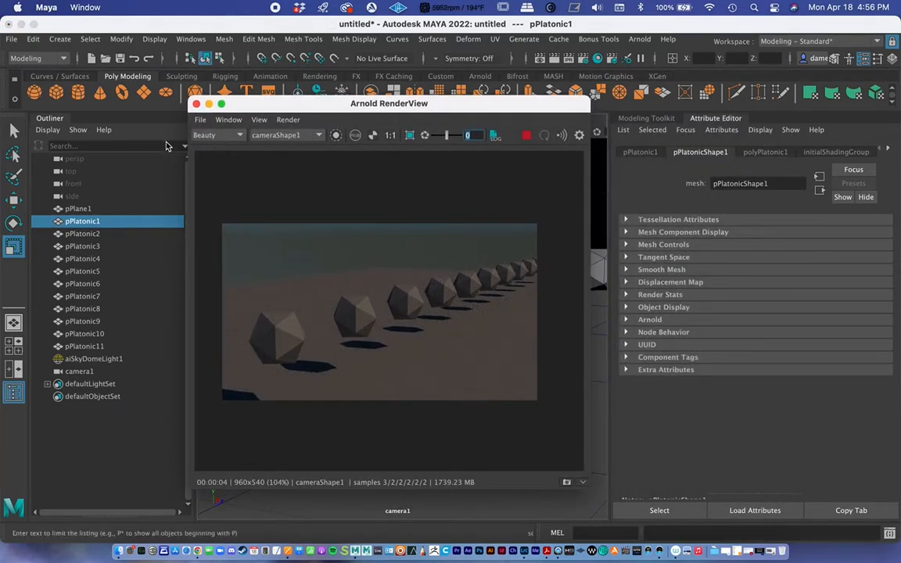
Minimize the render window and reframe camera1 on the receding row of icosahedrons
click(209, 104)
scroll(453, 374, up, 5)
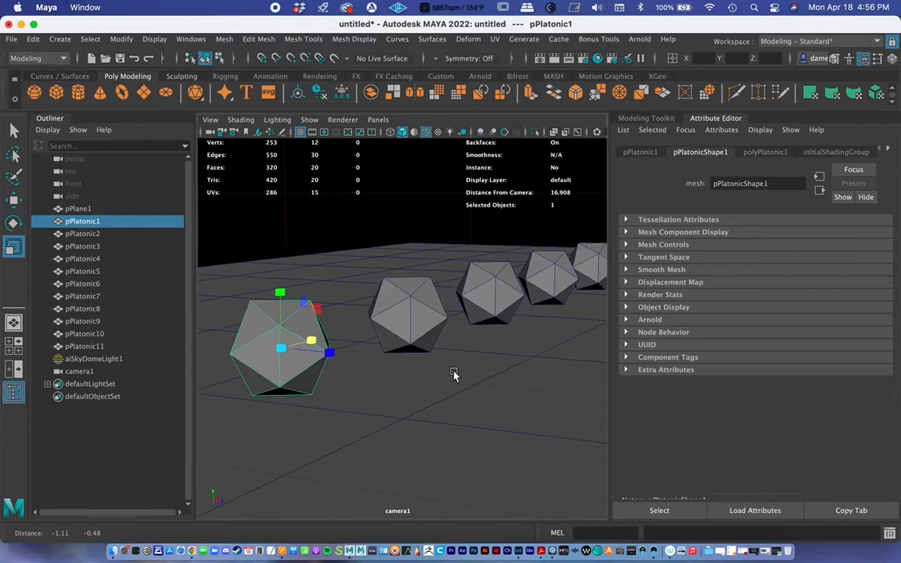
mouse_move(397, 364)
alt+mouse_down()
mouse_move(409, 366)
mouse_move(338, 372)
mouse_move(392, 369)
mouse_move(383, 365)
alt+mouse_up()
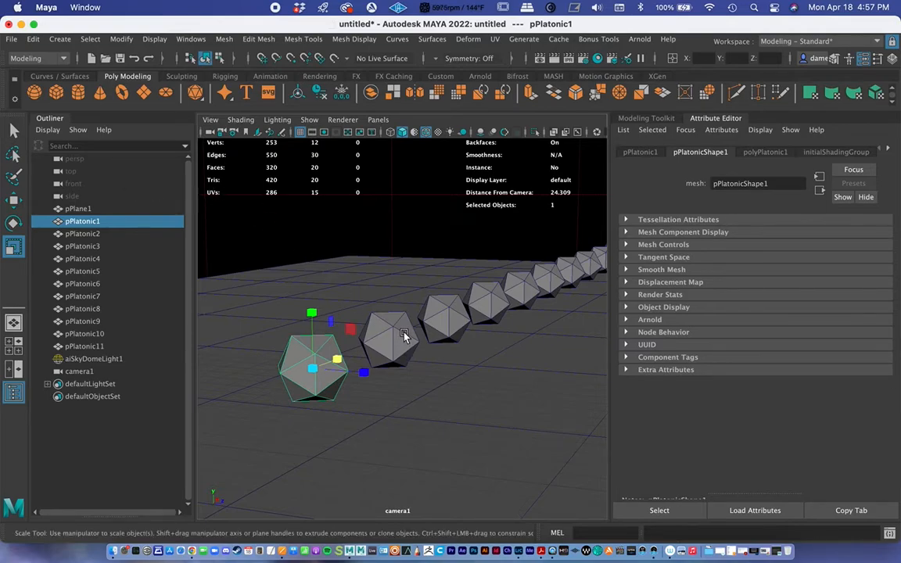
alt+drag(397, 315, 434, 311)
alt+middle_drag(393, 315, 448, 303)
alt+drag(448, 302, 395, 306)
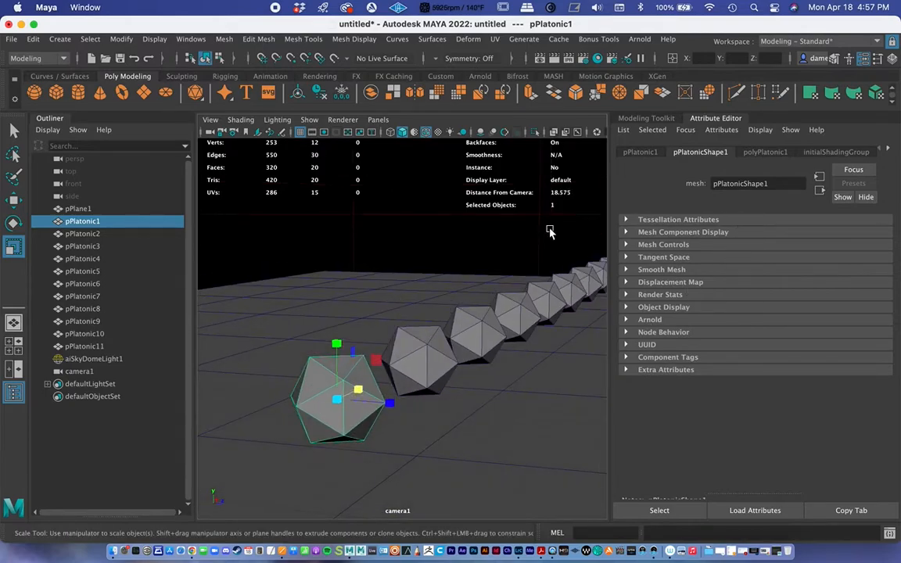
Review camera1's clip plane and film back attributes, and check the second and third icosahedrons' distances from the camera
click(78, 372)
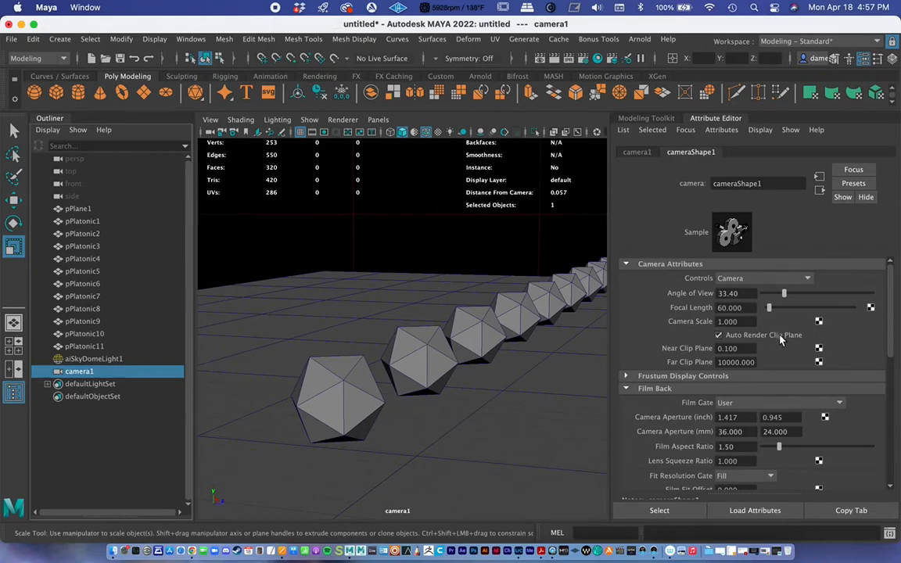
scroll(781, 360, down, 3)
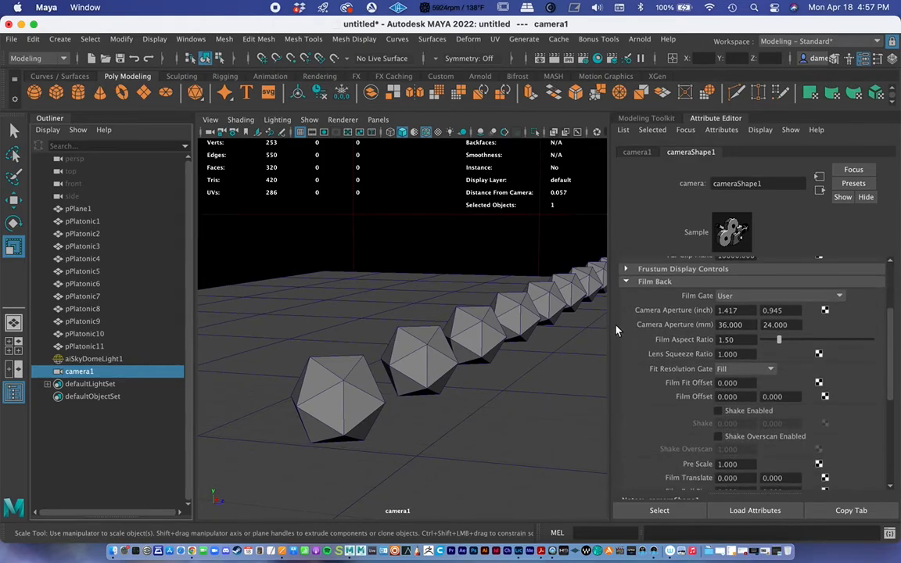
click(418, 335)
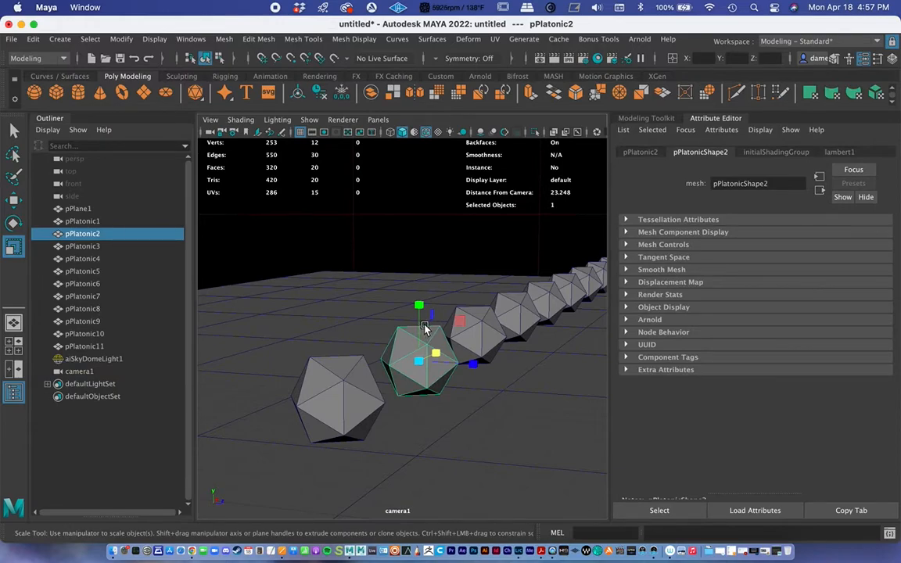
click(485, 333)
Reframe camera1 on the icosahedron row from a lower angle and show the resolution gate in the viewport
alt+drag(487, 334, 486, 305)
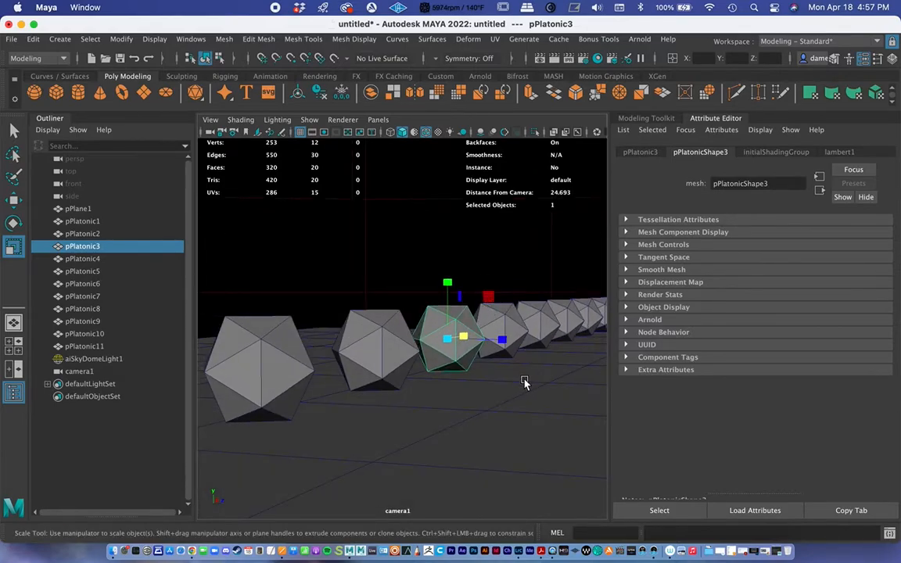
alt+middle_drag(529, 372, 527, 360)
alt+right_drag(527, 360, 523, 358)
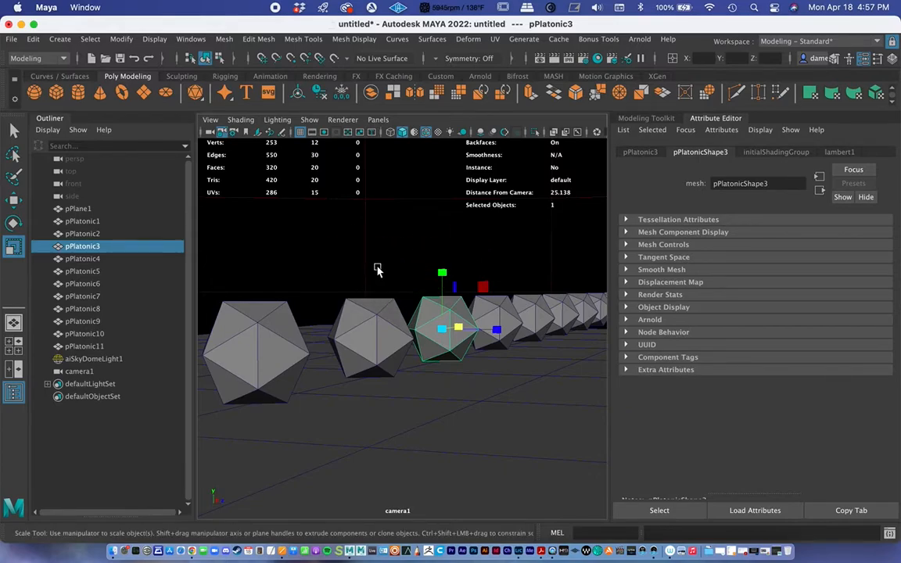
click(325, 133)
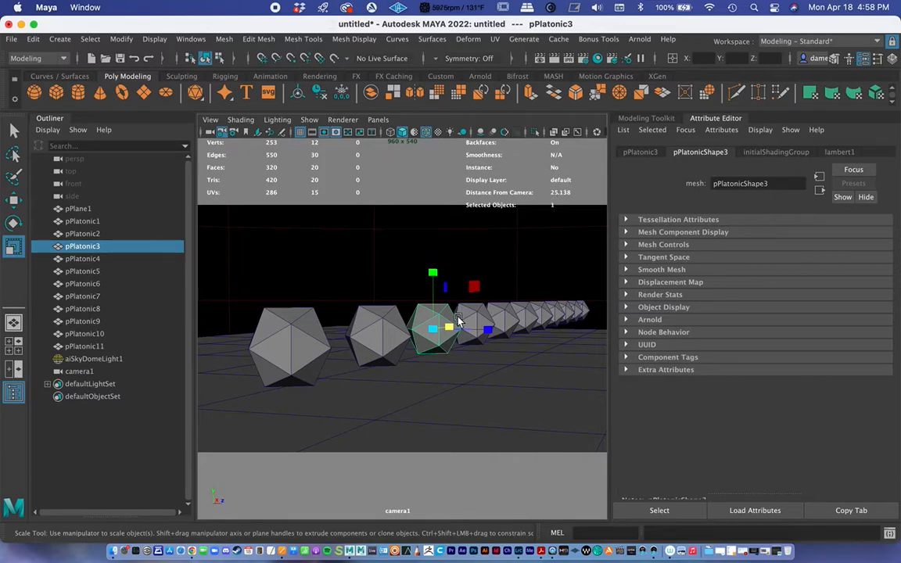
Select the nearest icosahedron, pPlatonic8 and pPlatonic3 in turn to compare their distances from the camera
click(291, 346)
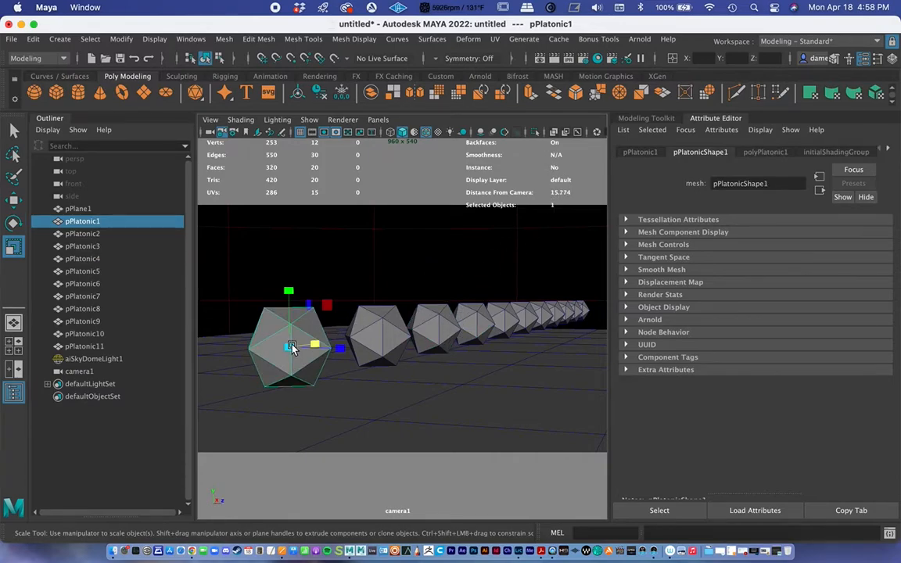
click(562, 317)
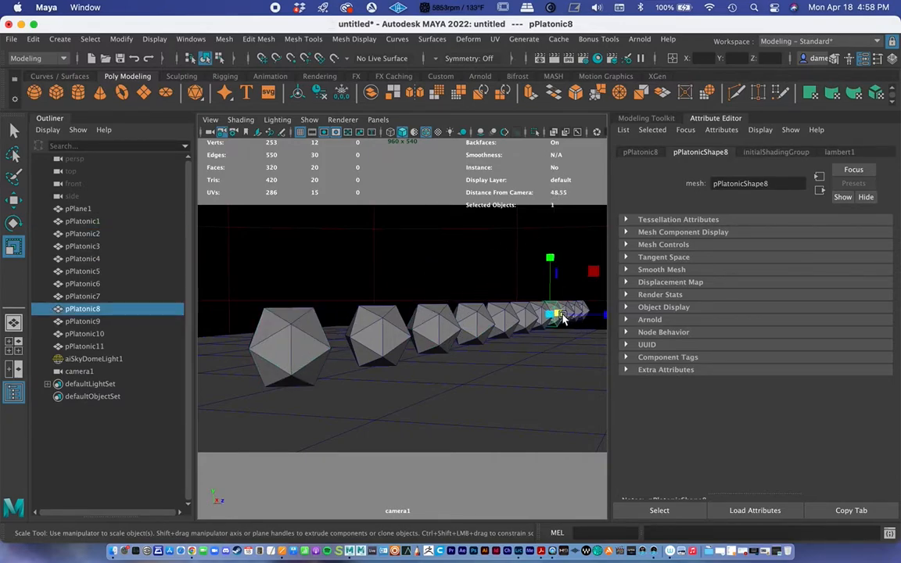
click(436, 331)
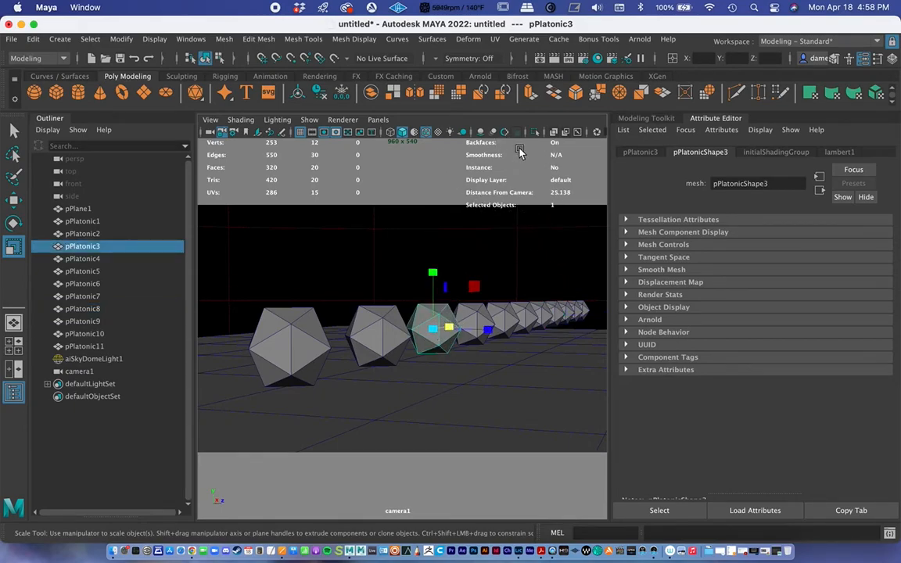
Turn the Object Details heads-up display off and back on
click(160, 41)
mouse_move(193, 117)
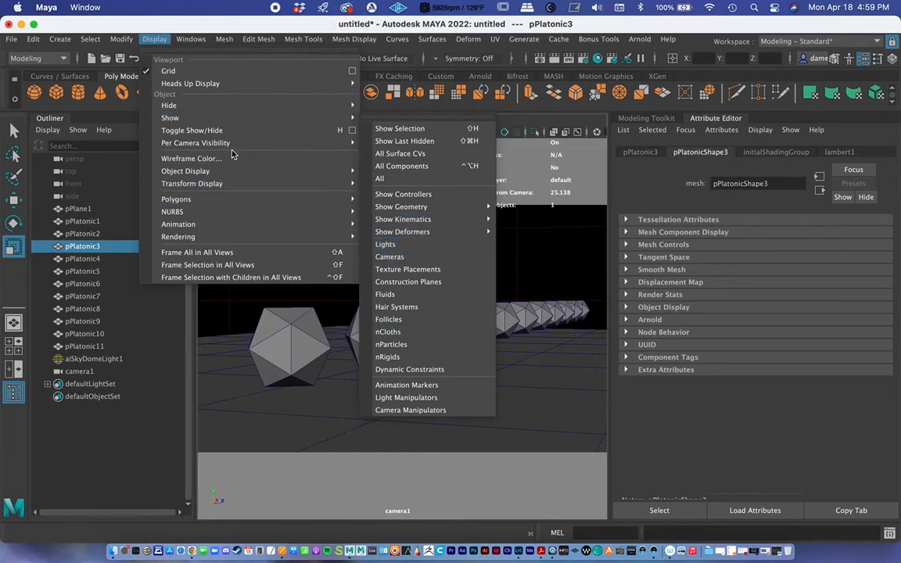
mouse_move(232, 88)
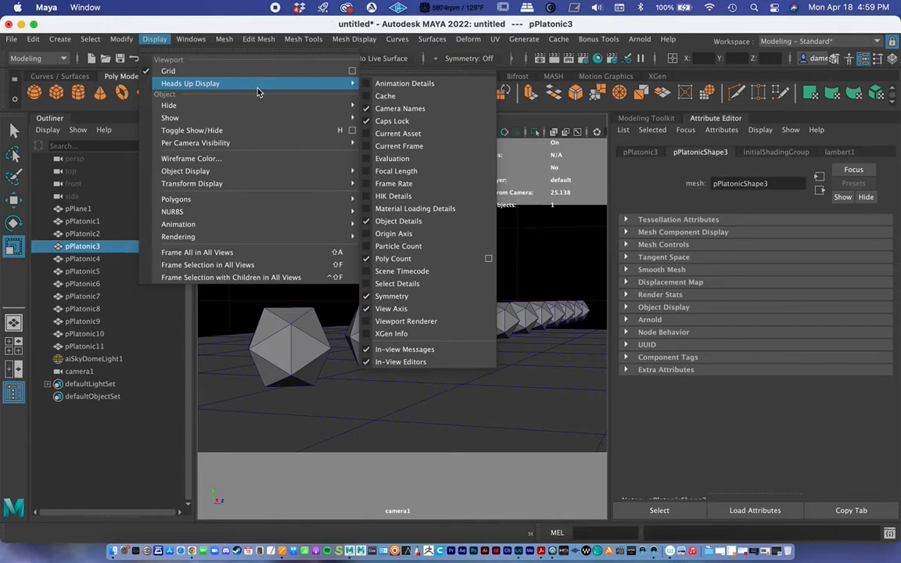
click(418, 228)
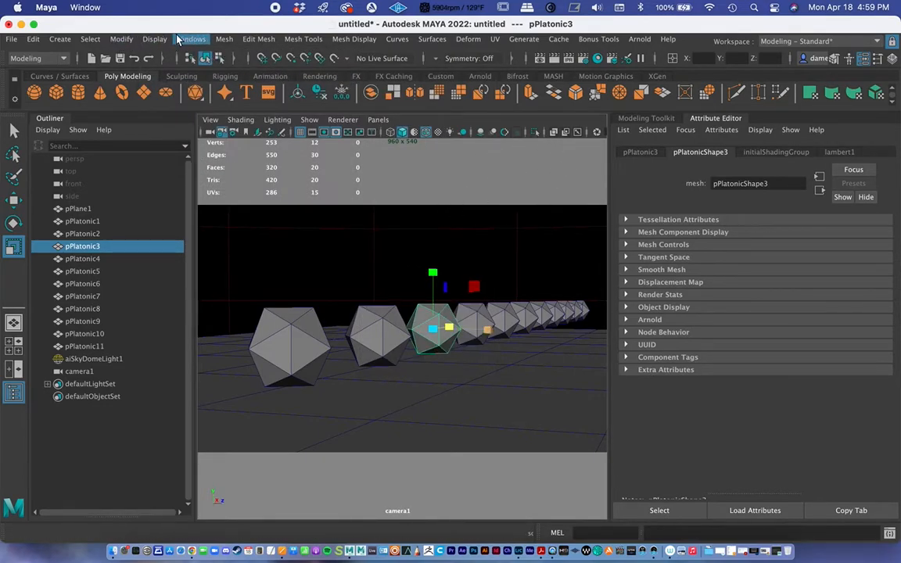
click(154, 38)
mouse_move(188, 82)
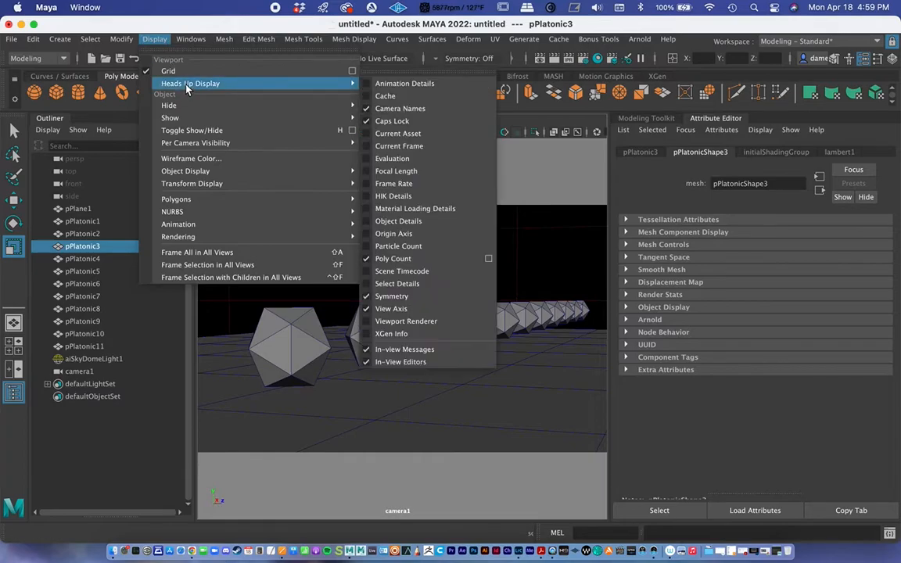
click(425, 224)
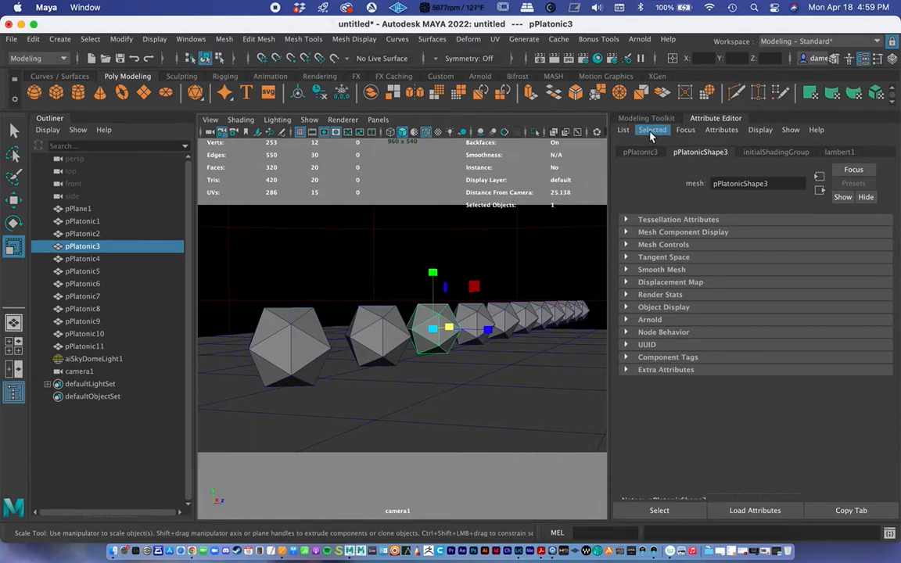
Select camera1, collapse its Film Back attributes and turn on Enable DOF in its Arnold attributes
click(78, 371)
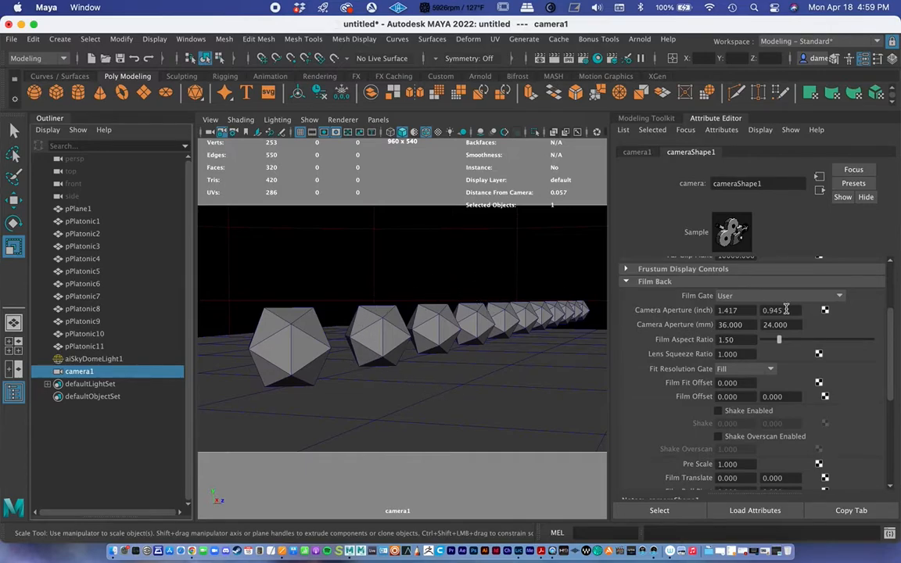
click(626, 282)
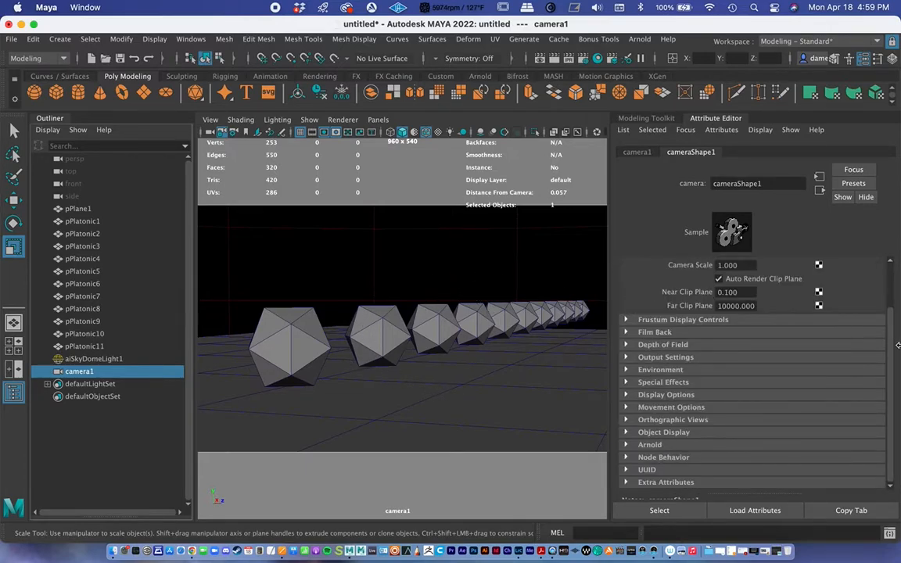
drag(890, 354, 891, 255)
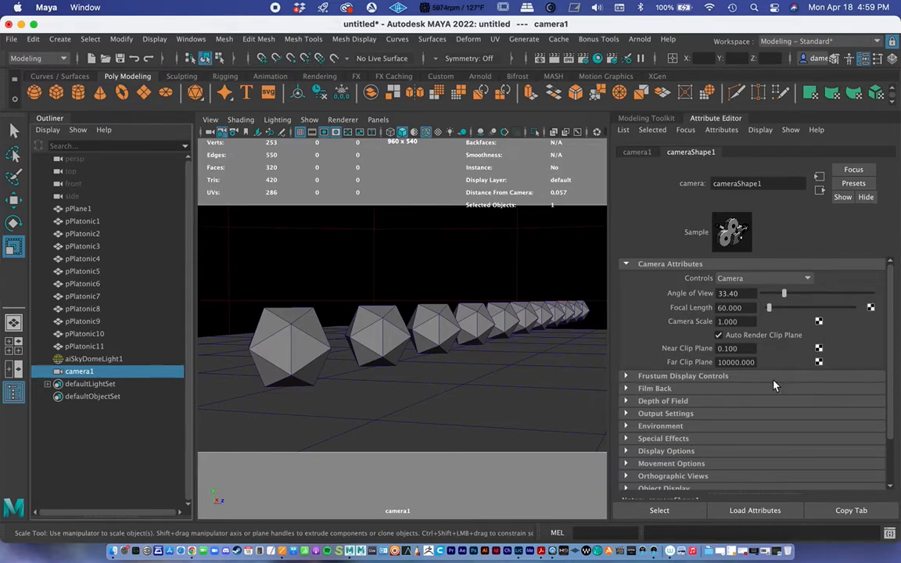
click(626, 400)
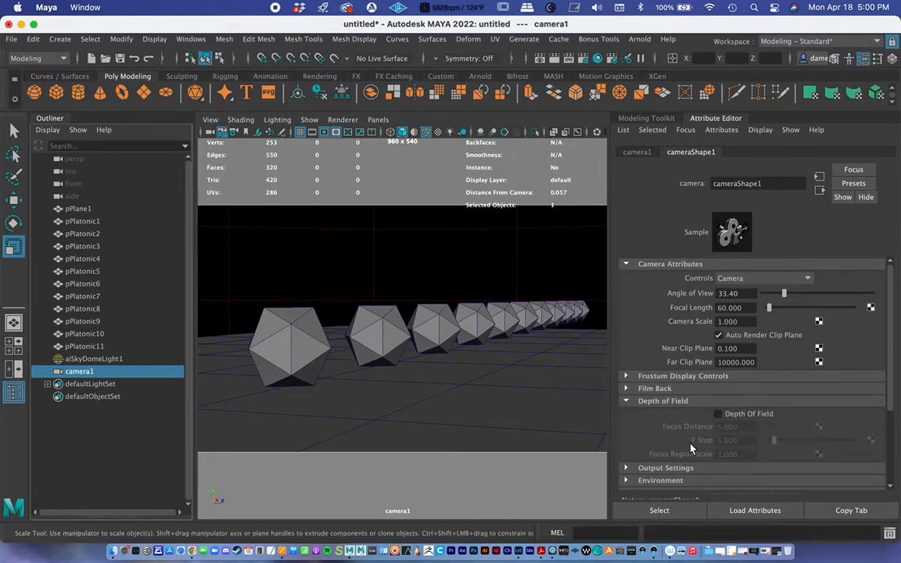
click(627, 401)
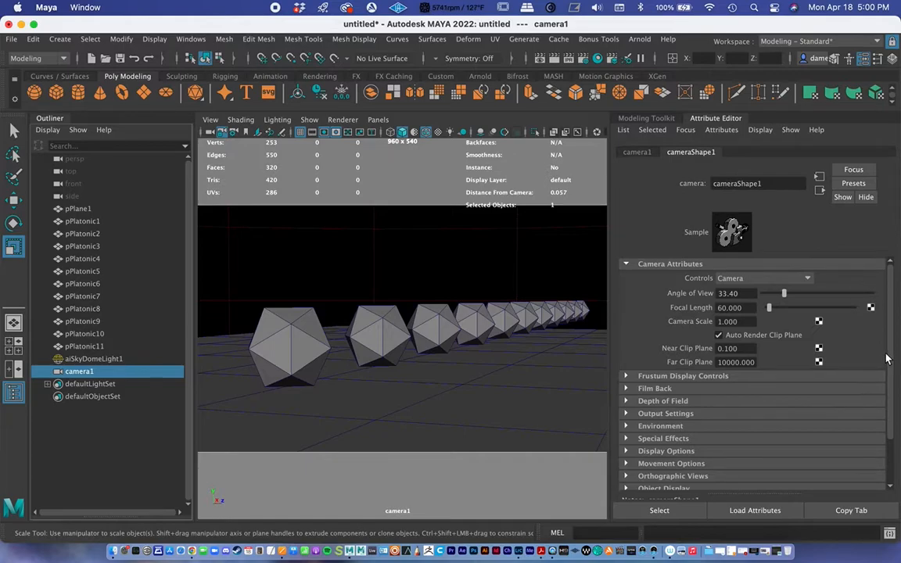
scroll(782, 376, down, 3)
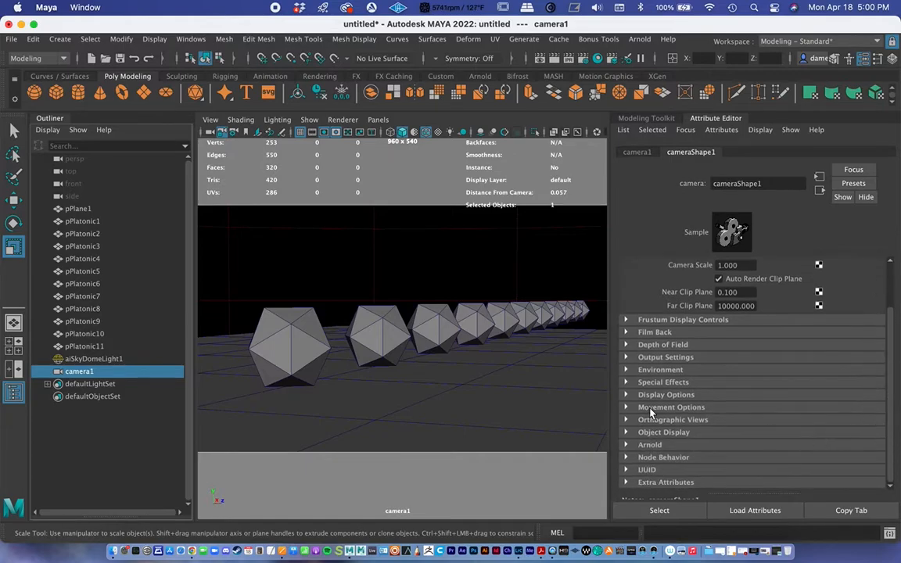
click(625, 444)
drag(896, 334, 894, 383)
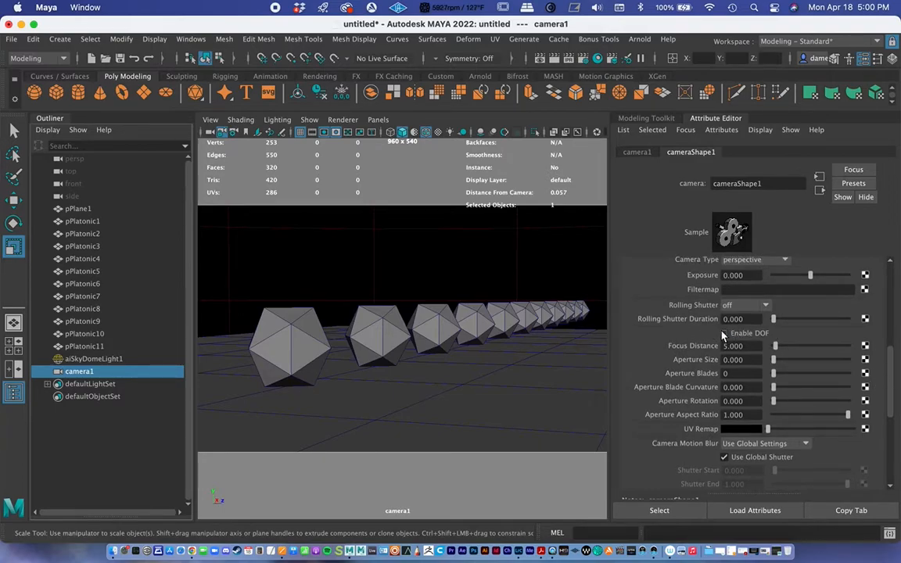
drag(890, 385, 889, 365)
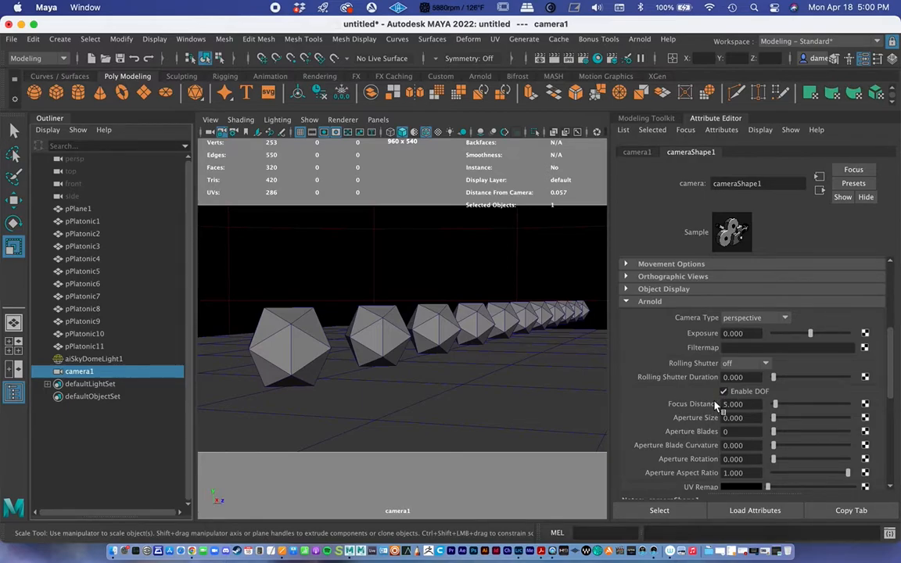
Check pPlatonic3's distance from the camera and set camera1's Arnold focus distance to 25
click(426, 327)
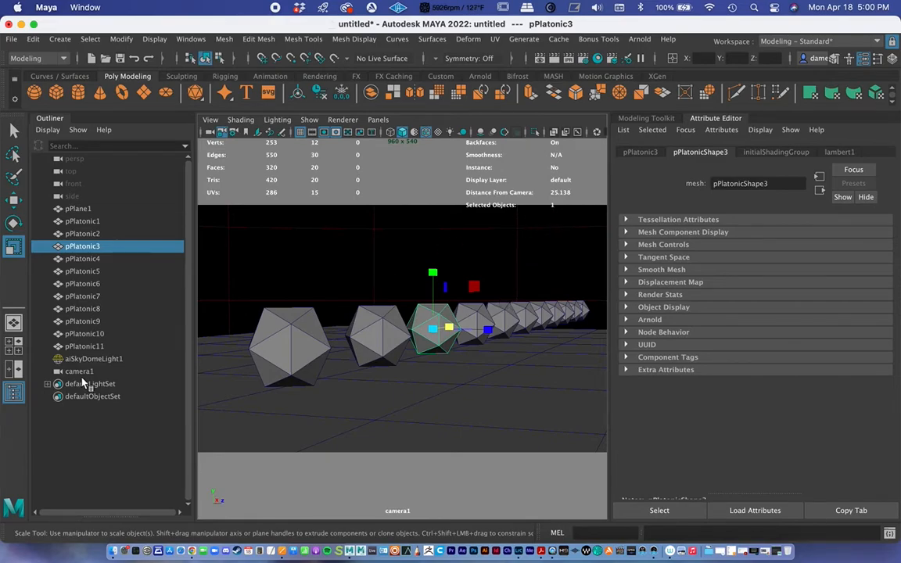
click(79, 370)
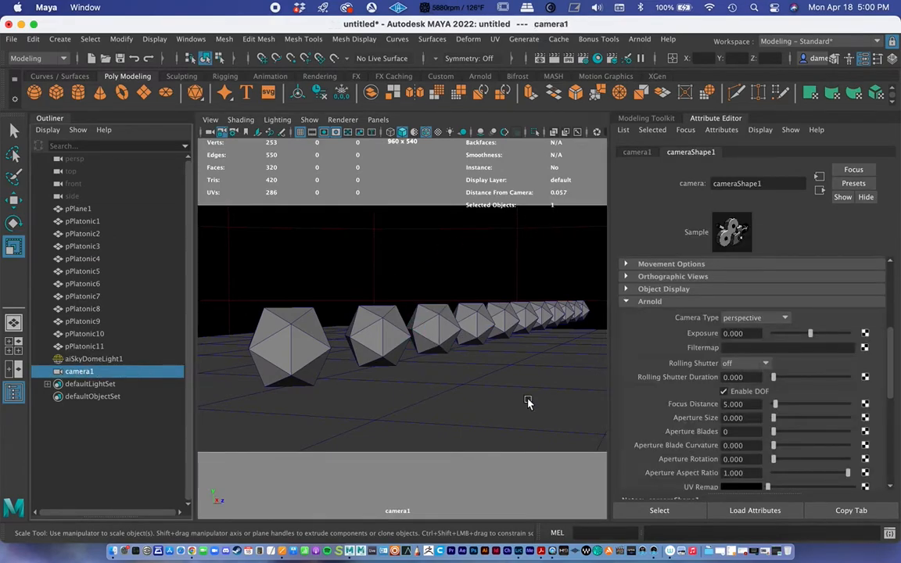
click(746, 404)
text(25)
key(Return)
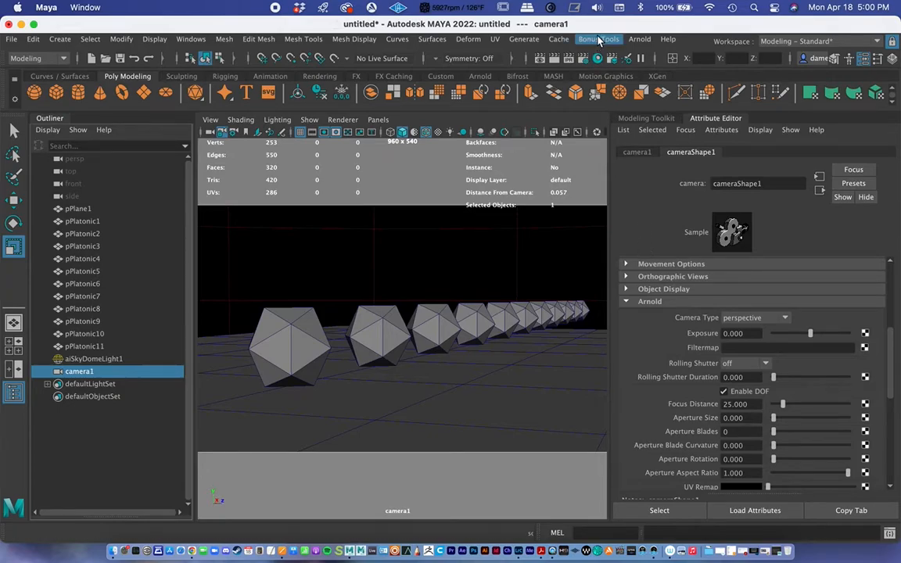
Bring back the Arnold render window, move it higher over the viewport and run the live render through camera1
click(632, 42)
click(644, 62)
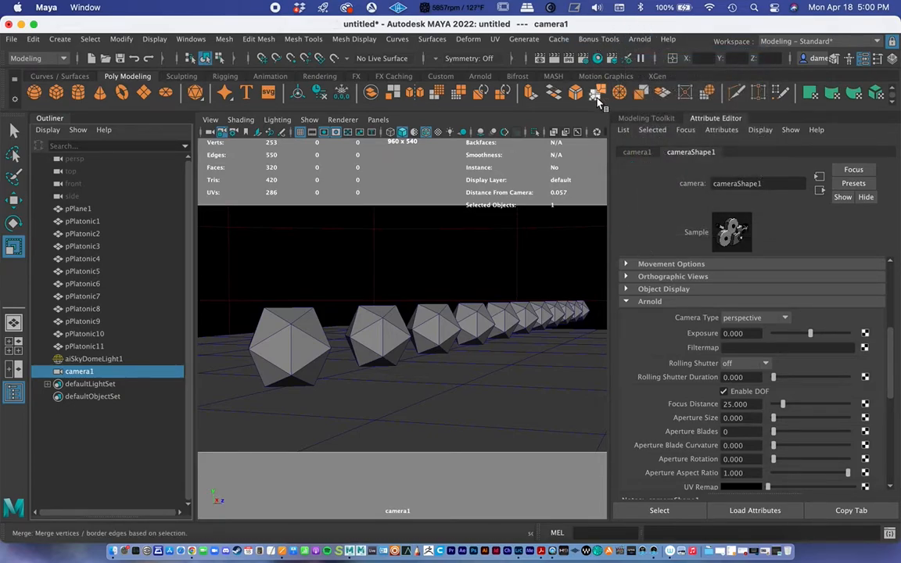
click(766, 551)
drag(296, 101, 326, 28)
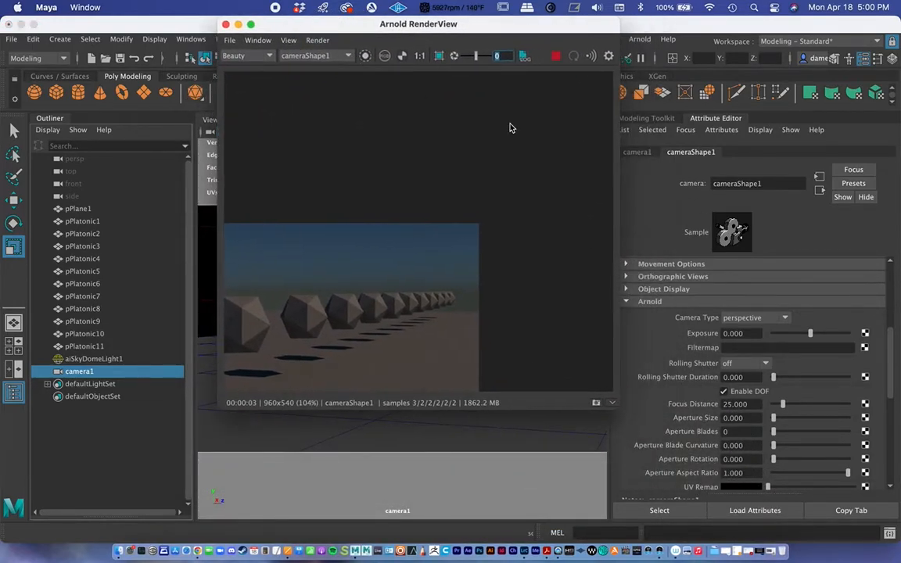
click(557, 58)
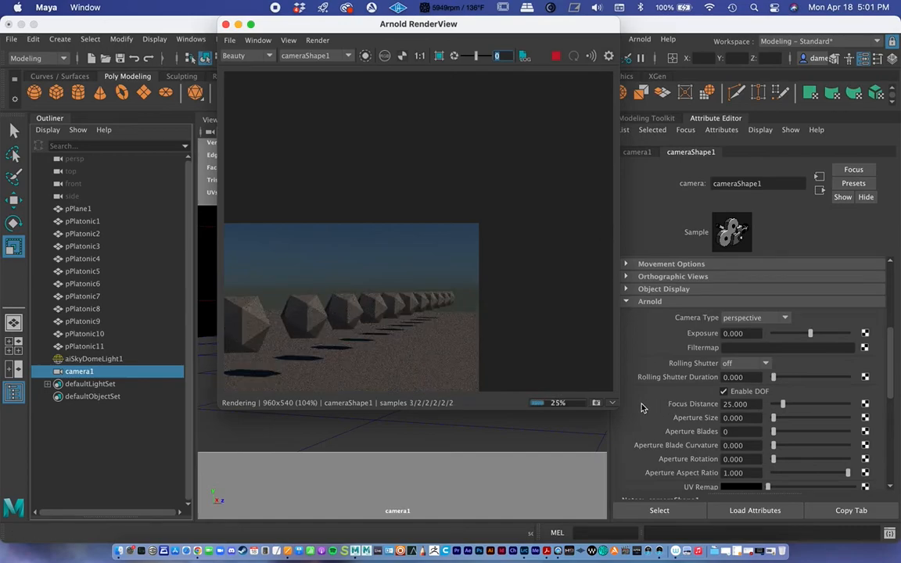
Enlarge the render window and image, move the window off the camera attributes, and raise camera1's Arnold aperture size to about 0.508
drag(615, 406, 704, 452)
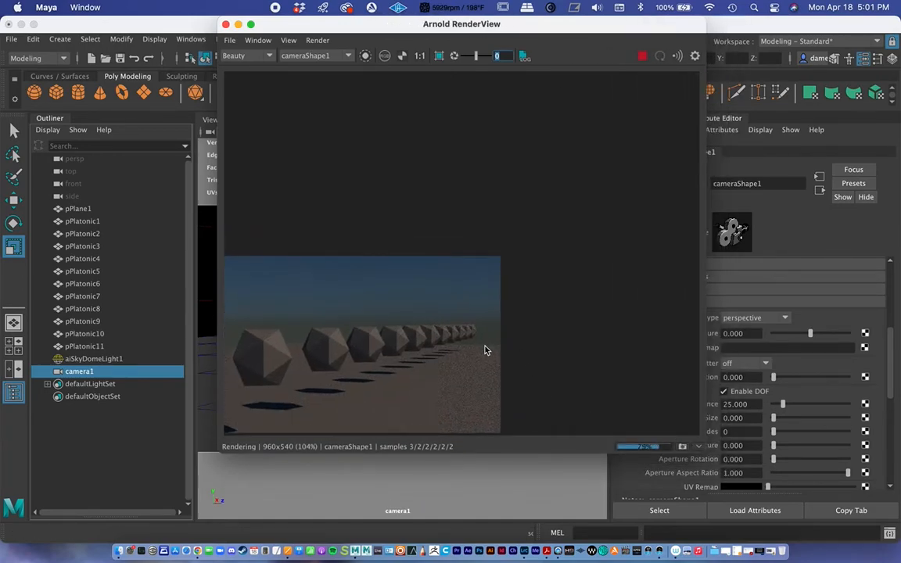
scroll(501, 295, up, 5)
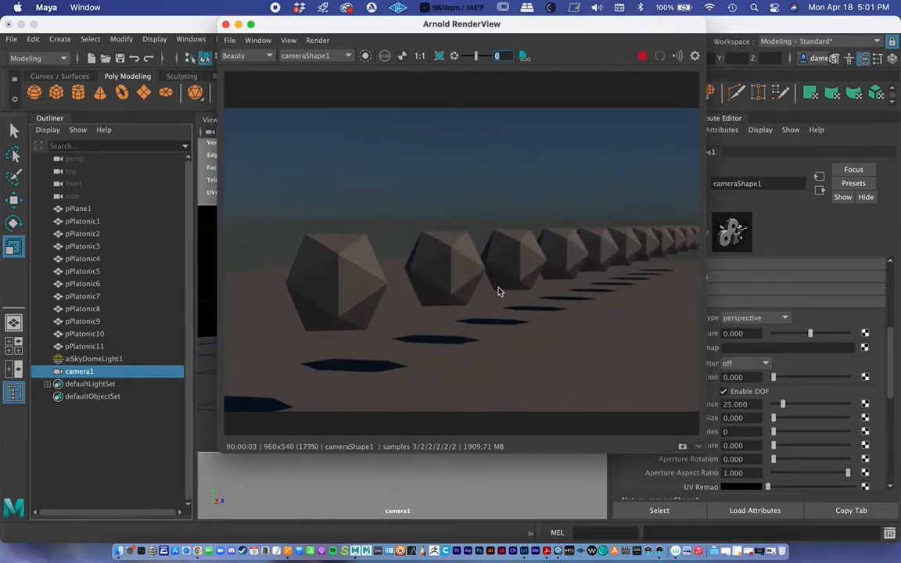
scroll(514, 307, down, 1)
drag(401, 23, 217, 24)
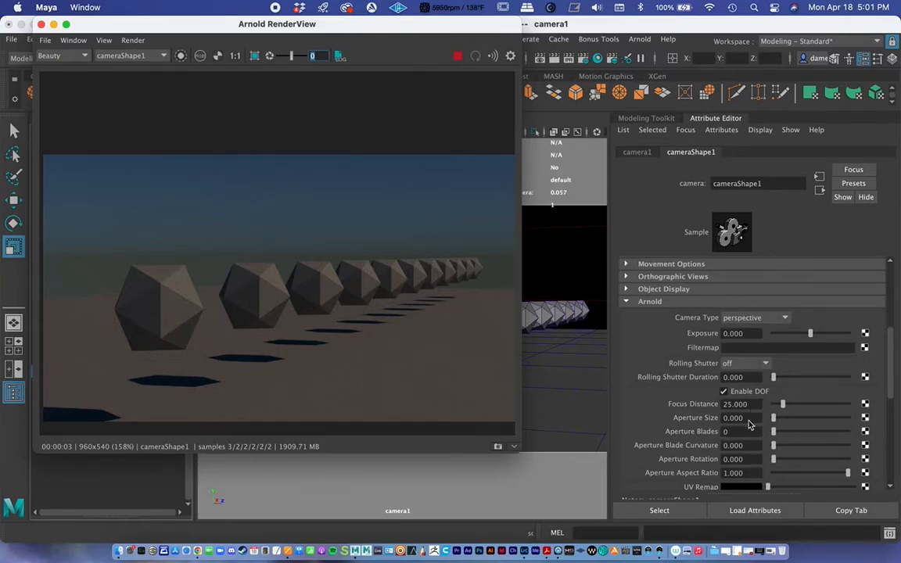
drag(774, 420, 811, 417)
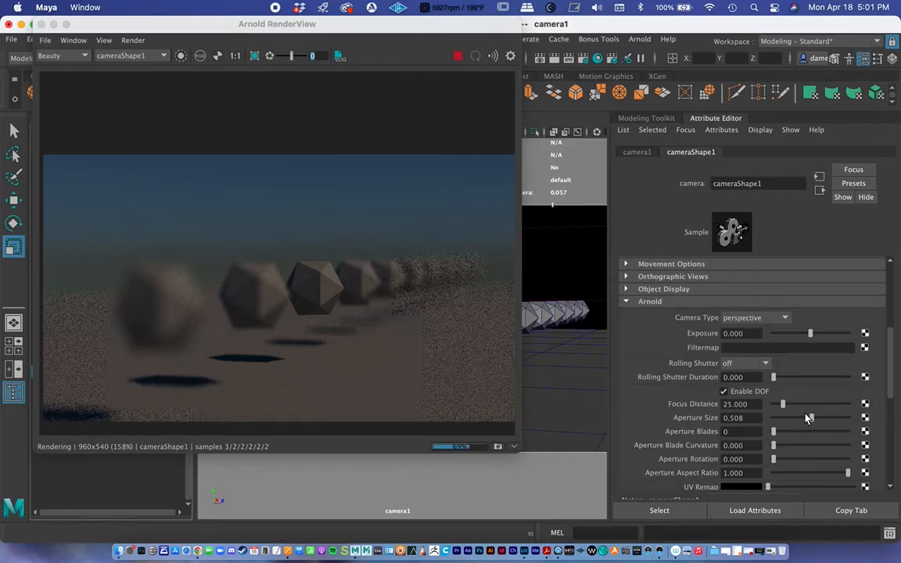
Test the depth of field by lowering camera1's Arnold aperture size to about 0.263 and 0, and raising it to about 0.831
double_click(735, 403)
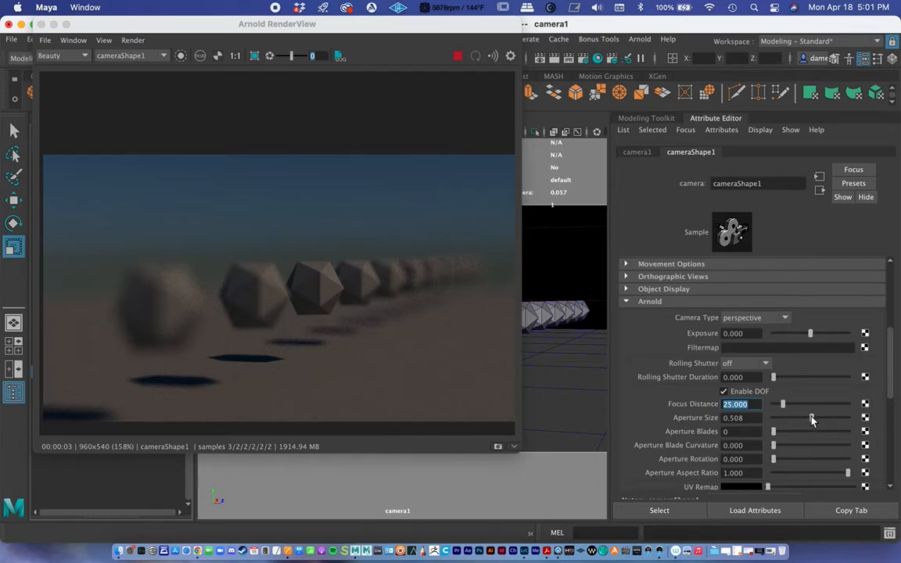
drag(810, 420, 792, 420)
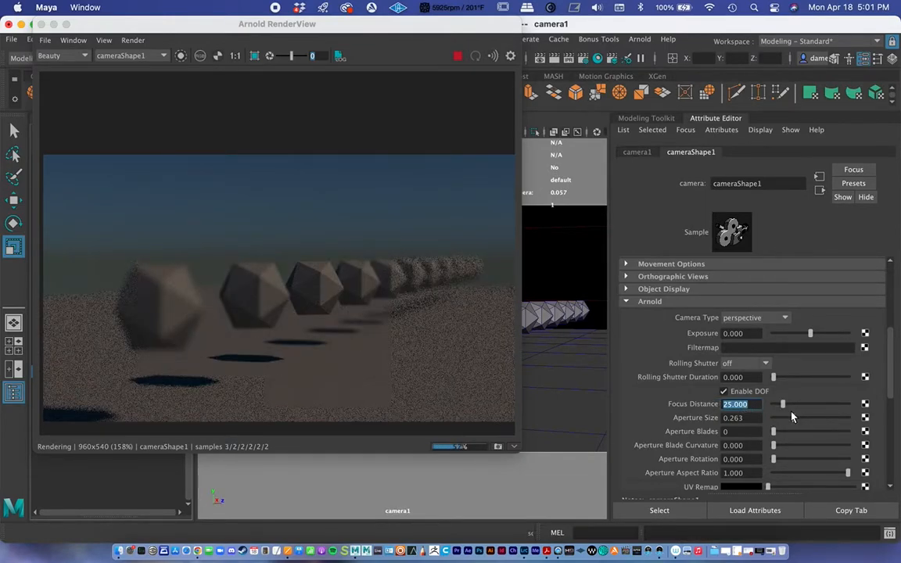
click(794, 420)
drag(793, 420, 789, 419)
drag(784, 420, 739, 422)
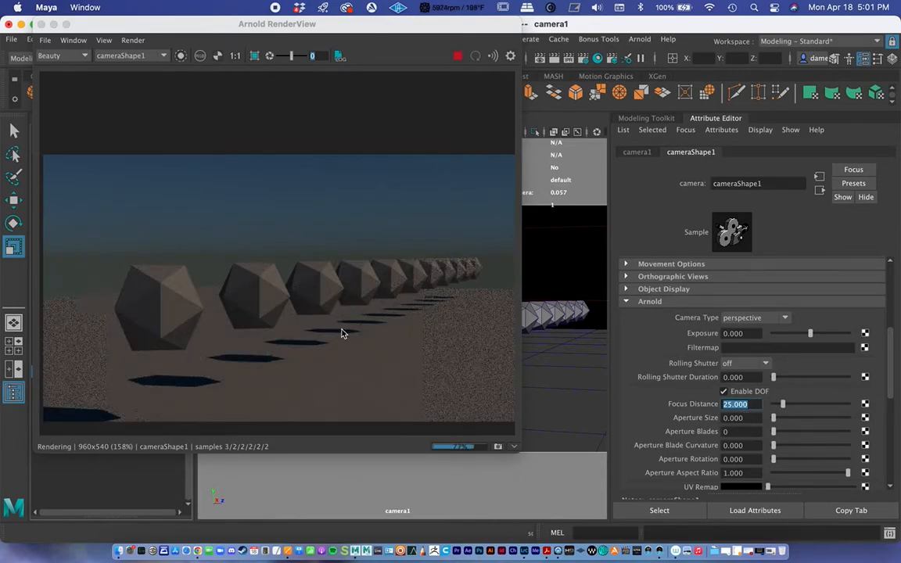
drag(773, 418, 830, 418)
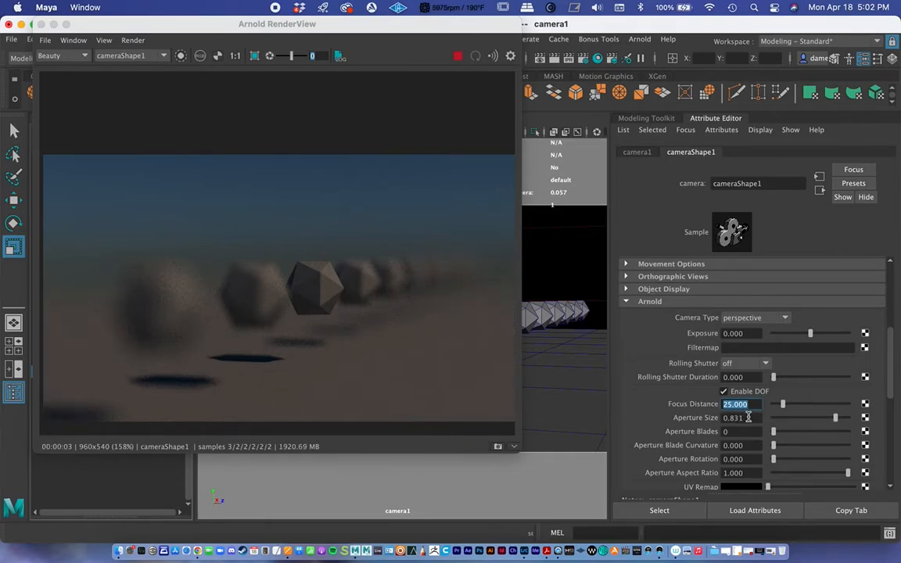
Set camera1's Arnold aperture size to 0.2, fine-tune it to about 0.28, and enlarge the render window
key(Tab)
text(0.2)
key(Return)
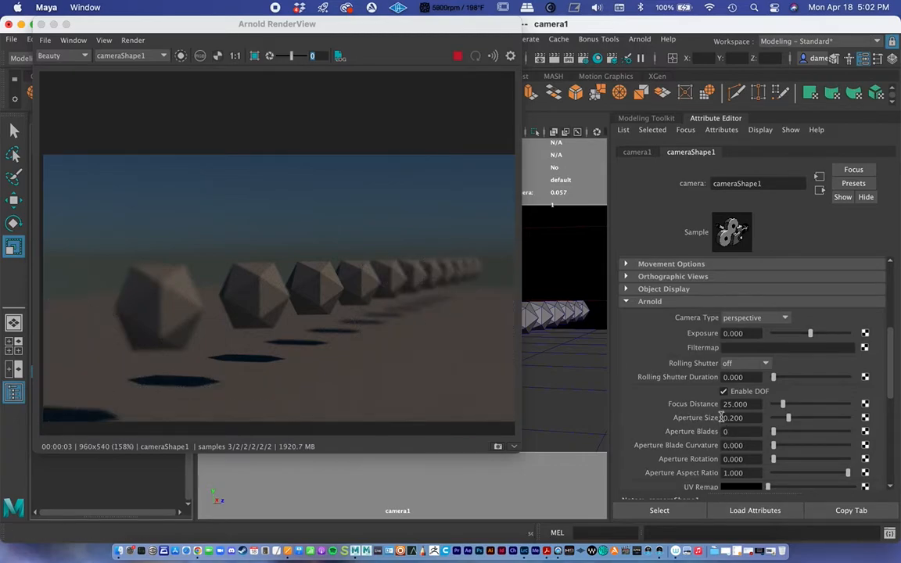
drag(785, 420, 792, 420)
drag(518, 451, 594, 481)
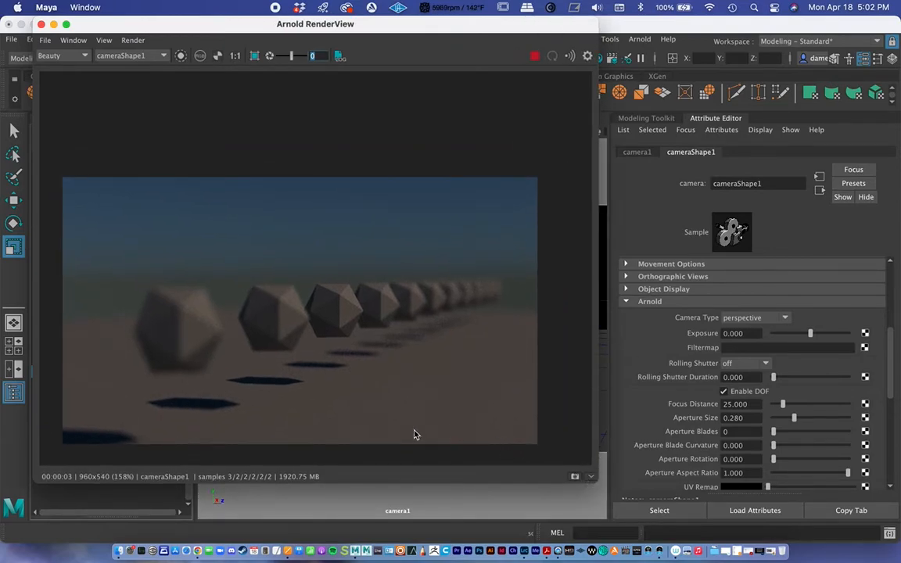